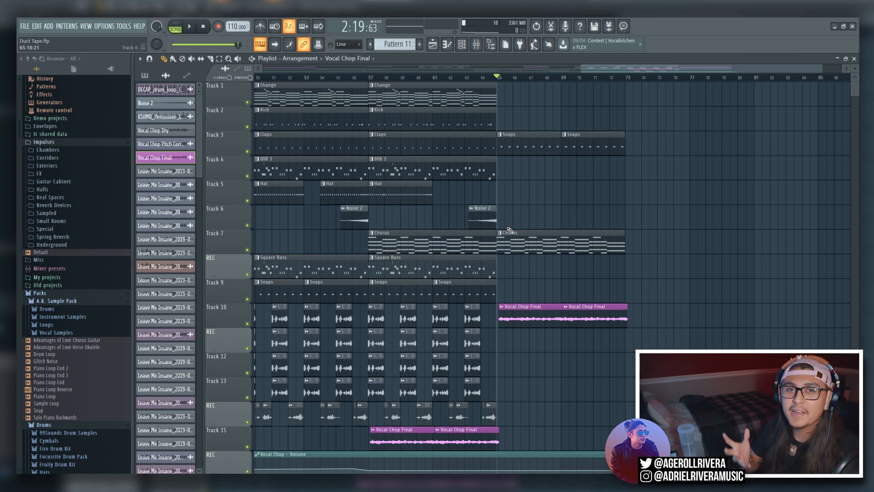
Step: Play the arrangement from bar 57 to hear the section containing the vocal chops
{"action": "scroll", "coordinate": [787, 144], "scroll_direction": "down", "scroll_amount": 2}
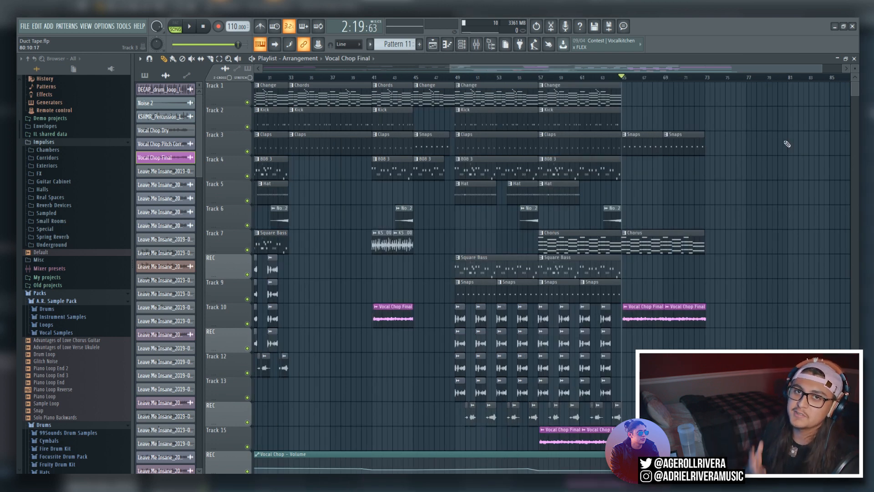
{"action": "left_click", "coordinate": [556, 78]}
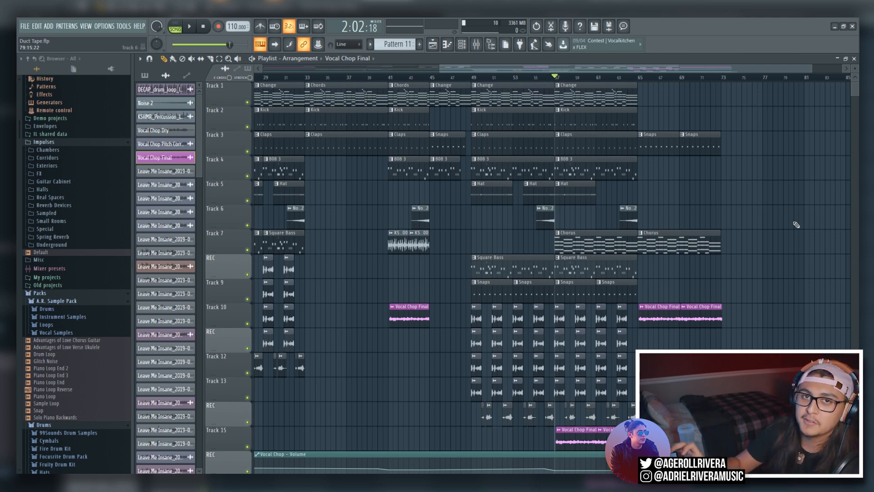
{"action": "key", "text": "space"}
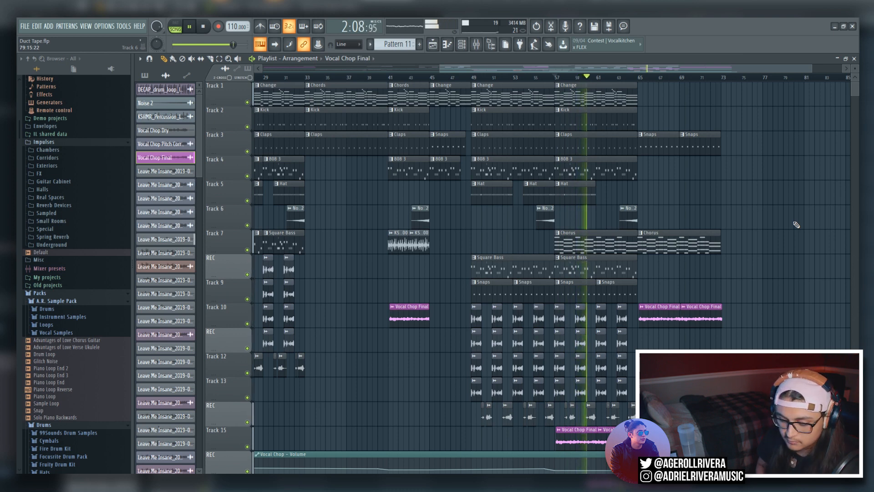
{"action": "key", "text": "space"}
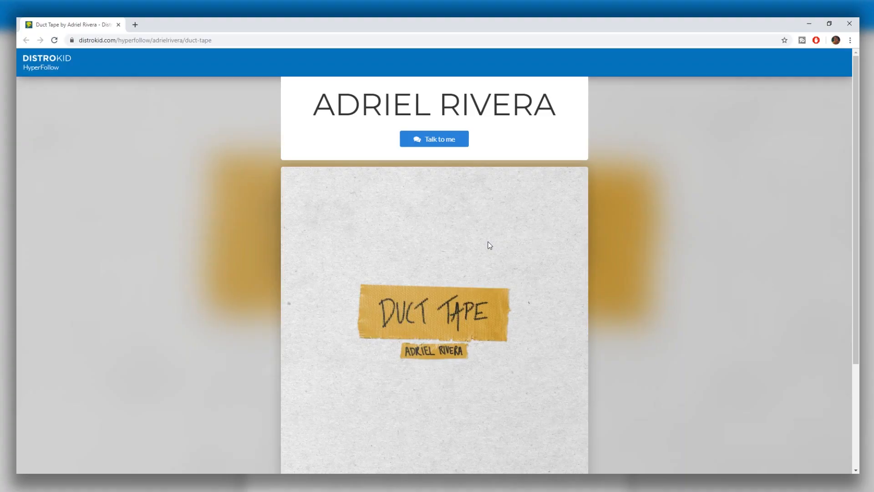
Step: Switch to the web browser and look over the Duct Tape release page down to its Spotify link
{"action": "scroll", "coordinate": [488, 244], "scroll_direction": "down", "scroll_amount": 3}
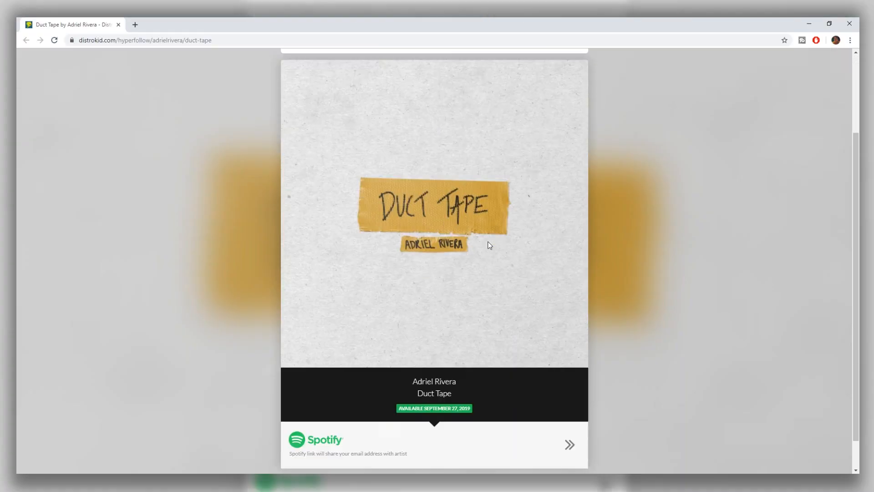
{"action": "left_click", "coordinate": [388, 411]}
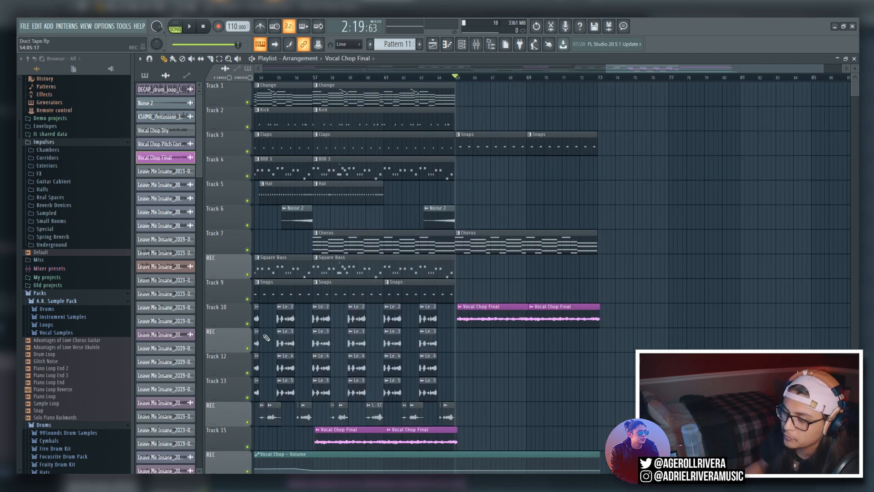
Step: Return to FL Studio, solo Track 10 in the playlist and play its Vocal Chop Final clips from bar 65
{"action": "left_click", "coordinate": [247, 323], "text": "ctrl"}
{"action": "scroll", "coordinate": [691, 280], "scroll_direction": "up", "scroll_amount": 1}
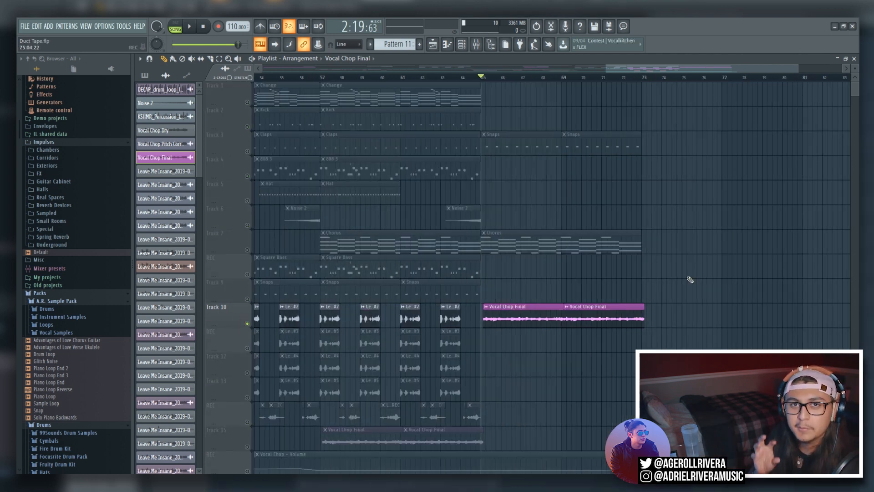
{"action": "key", "text": "space"}
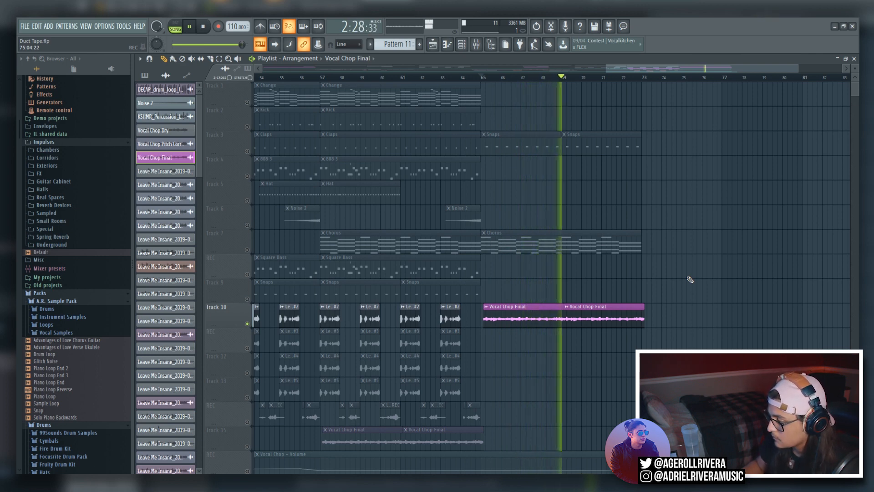
{"action": "key", "text": "space"}
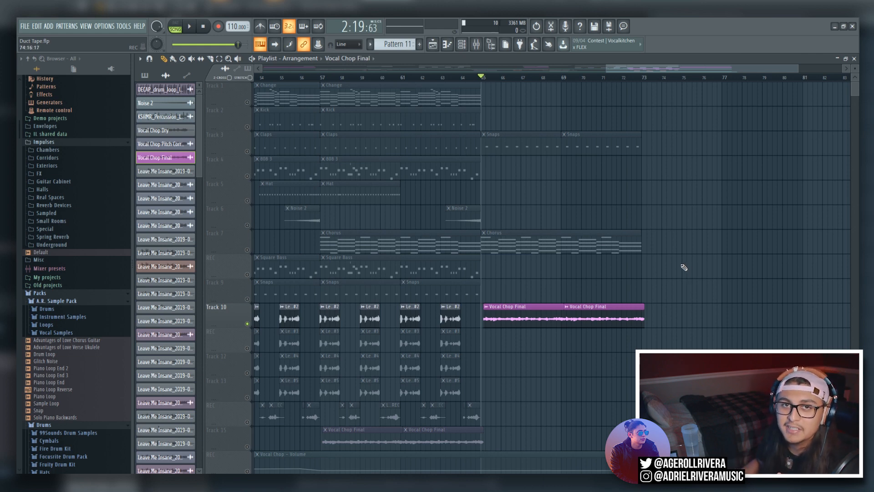
Step: Open the Vocal Chop Dry channel from the channel rack and audition its sample
{"action": "left_click", "coordinate": [462, 44]}
{"action": "left_click", "coordinate": [482, 170]}
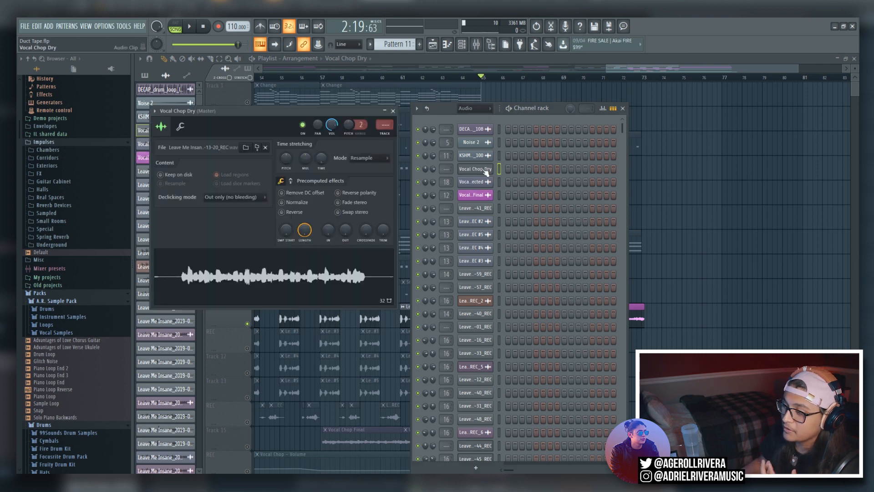
{"action": "left_click", "coordinate": [324, 276]}
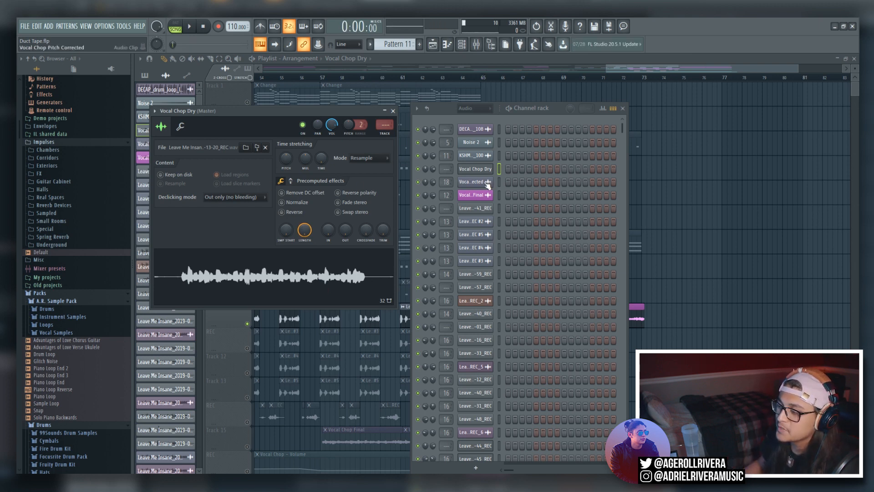
Step: Open the Vocal Chop Pitch Corrected channel and audition its sample
{"action": "left_click", "coordinate": [472, 182]}
{"action": "left_click_drag", "start_coordinate": [652, 165], "coordinate": [414, 122]}
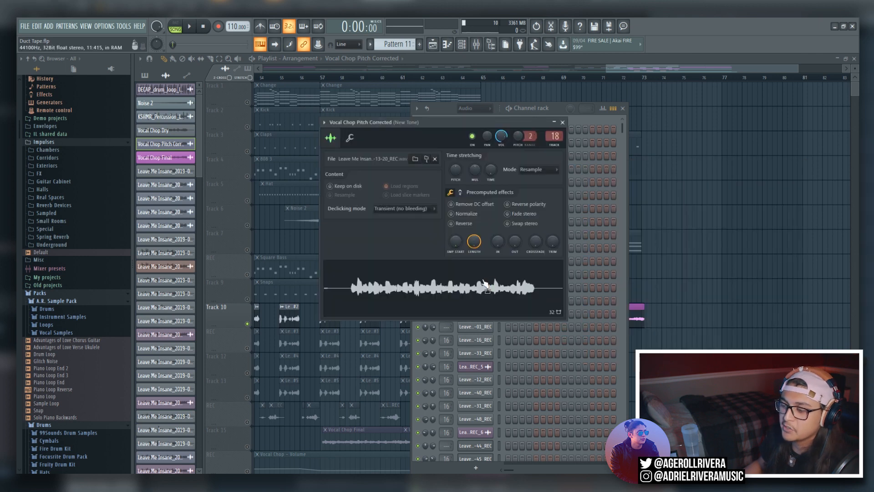
{"action": "left_click", "coordinate": [446, 288]}
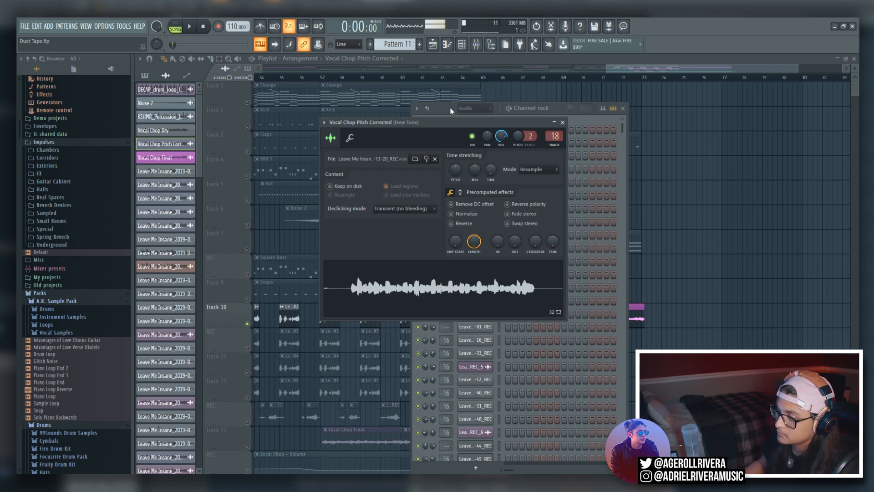
Step: Audition the Vocal Chop Final channel's sample and play the soloed Vocal Chop Final clips in the playlist
{"action": "left_click", "coordinate": [583, 221]}
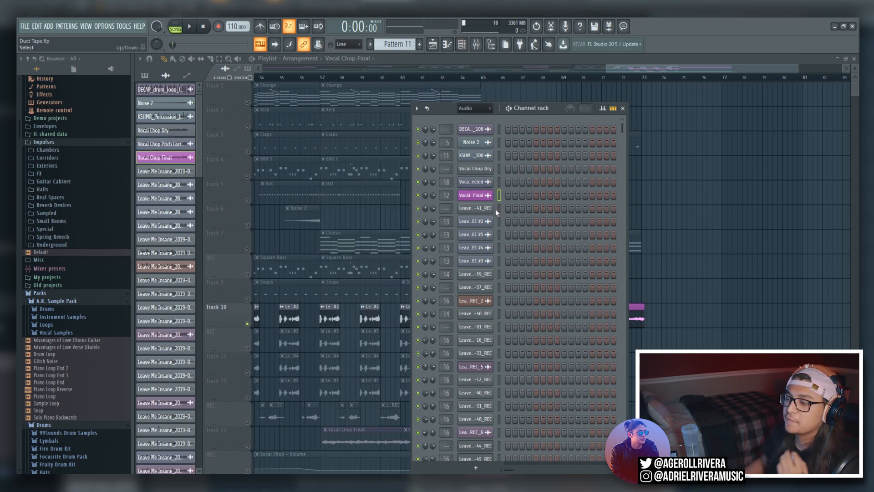
{"action": "left_click", "coordinate": [473, 195]}
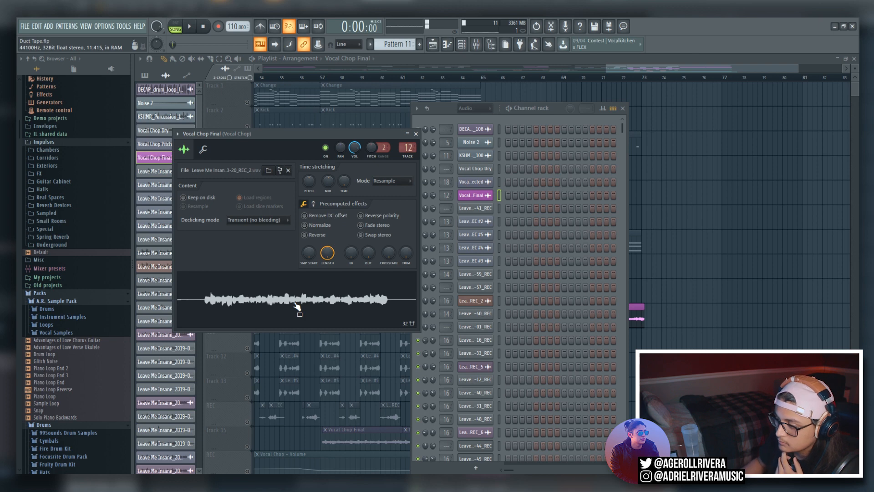
{"action": "key", "text": "F9"}
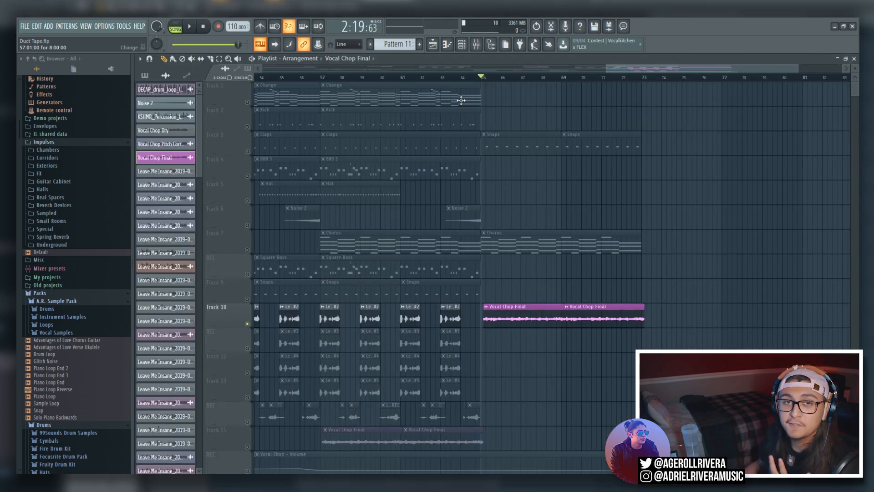
{"action": "left_click", "coordinate": [189, 26]}
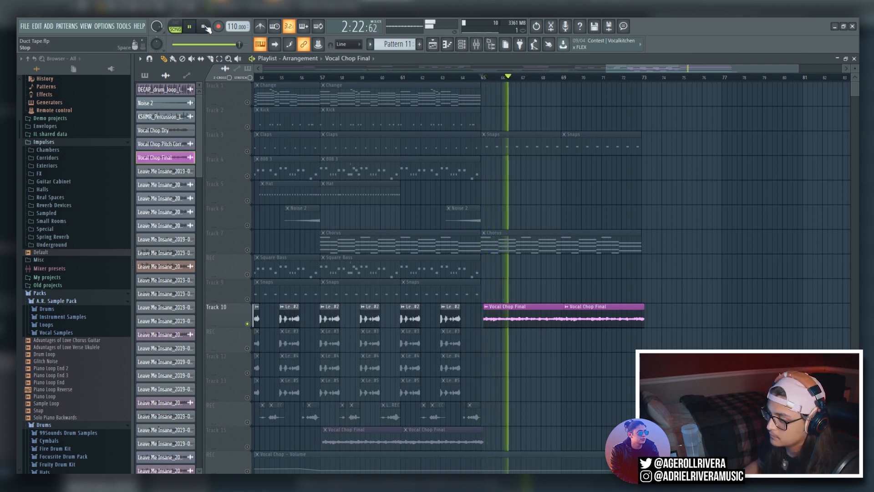
{"action": "left_click", "coordinate": [204, 26]}
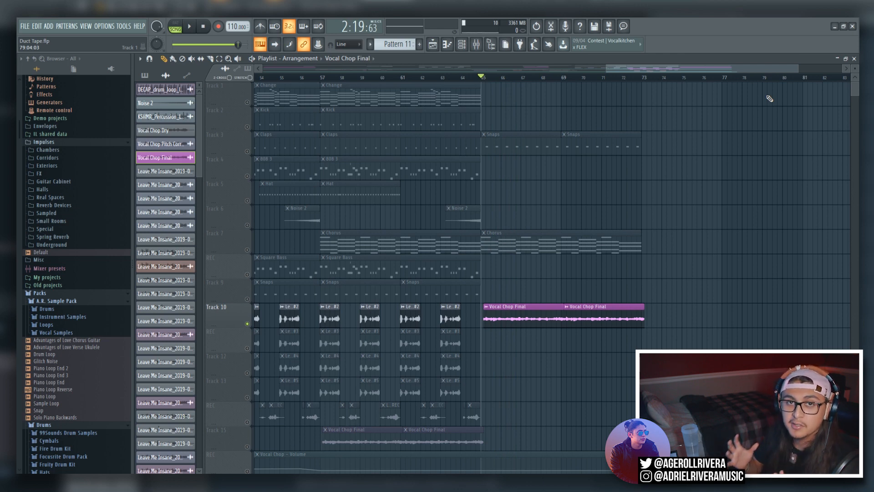
Step: Select the New Tone mixer track and open the Newtone effect on it
{"action": "key", "text": "F9"}
{"action": "left_click", "coordinate": [330, 116]}
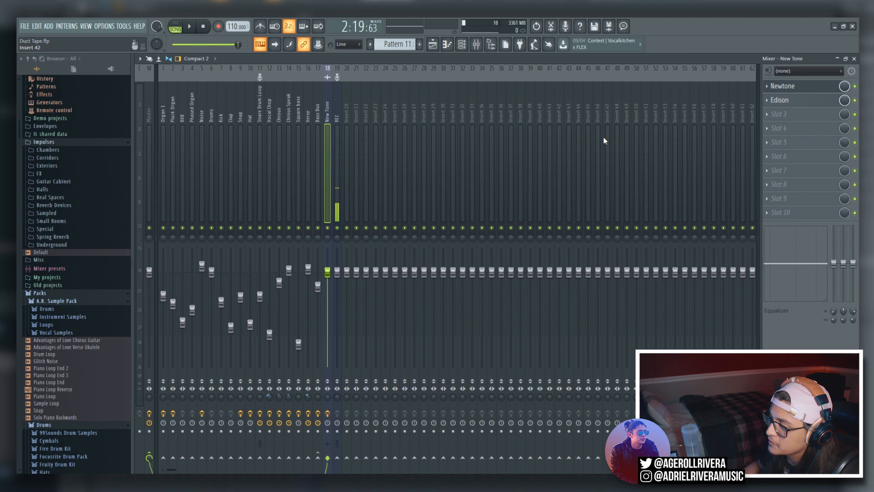
{"action": "left_click", "coordinate": [791, 87]}
{"action": "key", "text": "Escape"}
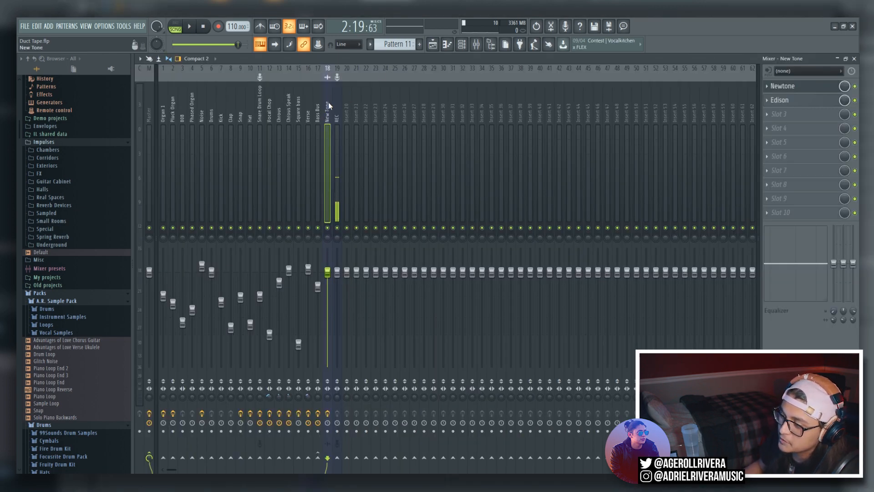
{"action": "key", "text": "alt+p"}
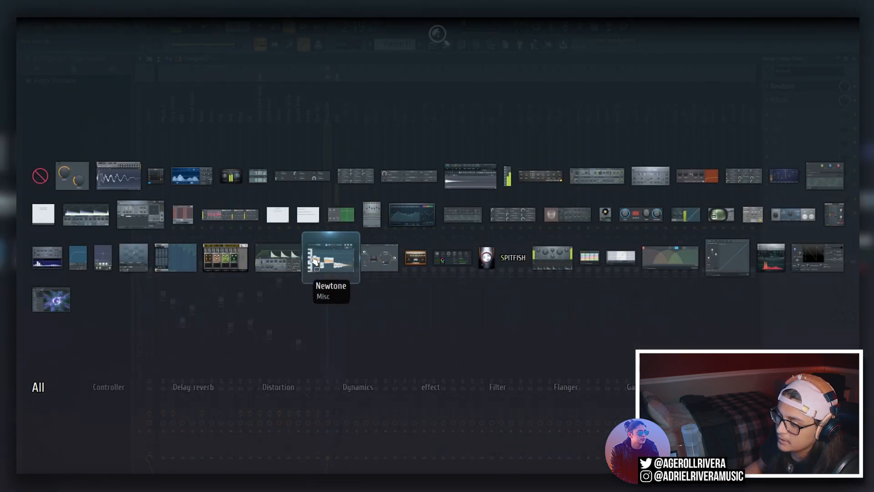
{"action": "left_click", "coordinate": [315, 262]}
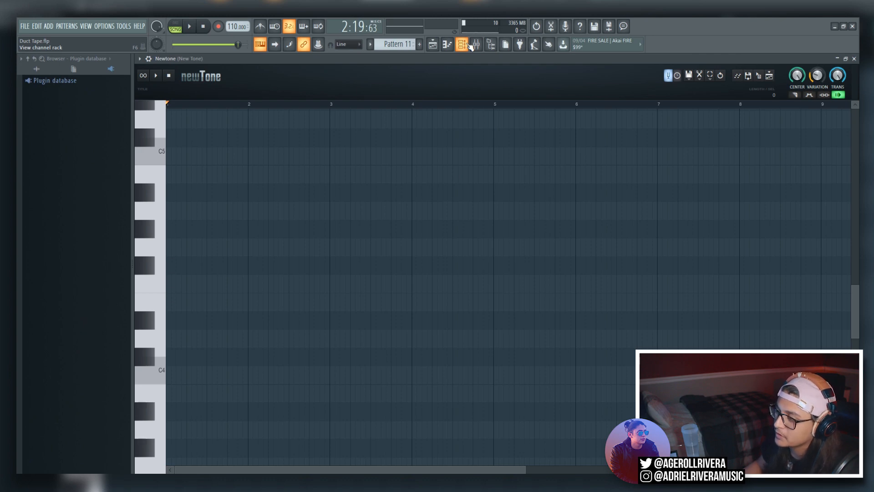
Step: Load the Vocal Chop Dry sample from its channel into Newtone
{"action": "left_click", "coordinate": [470, 47]}
{"action": "left_click", "coordinate": [479, 188]}
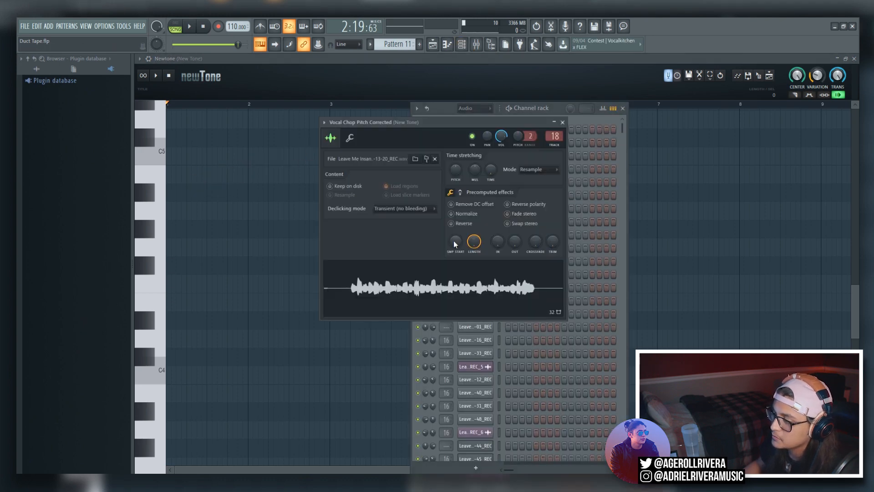
{"action": "left_click", "coordinate": [487, 112]}
{"action": "left_click", "coordinate": [474, 170]}
{"action": "left_click_drag", "start_coordinate": [279, 278], "coordinate": [292, 173]}
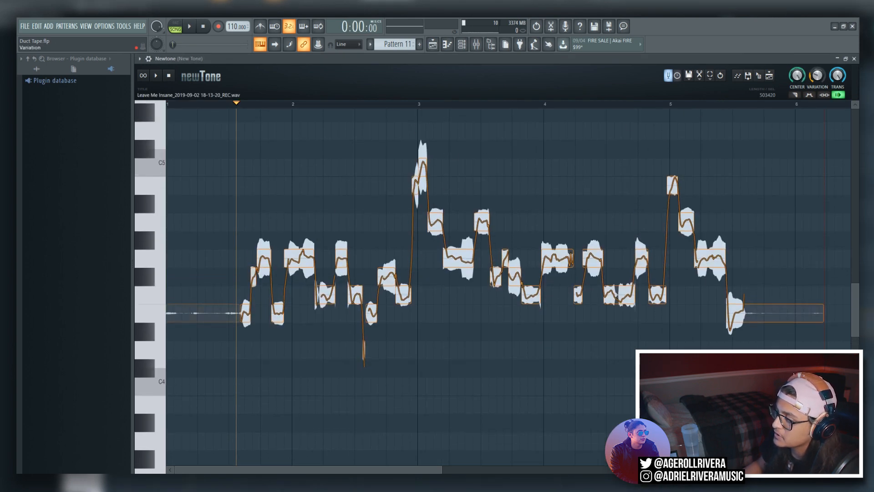
Step: Turn Newtone's Variation and Trans amounts down to minimum to flatten the vocal's pitch curves
{"action": "left_click_drag", "start_coordinate": [818, 75], "coordinate": [838, 98]}
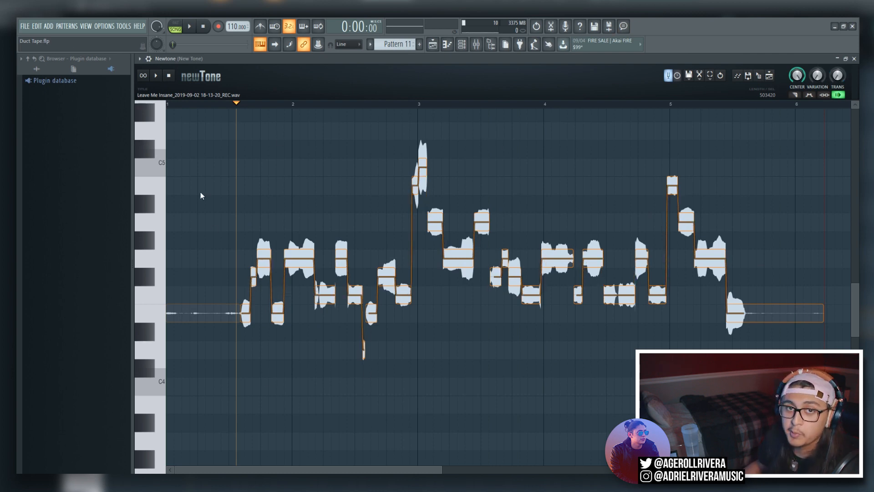
{"action": "key", "text": "space"}
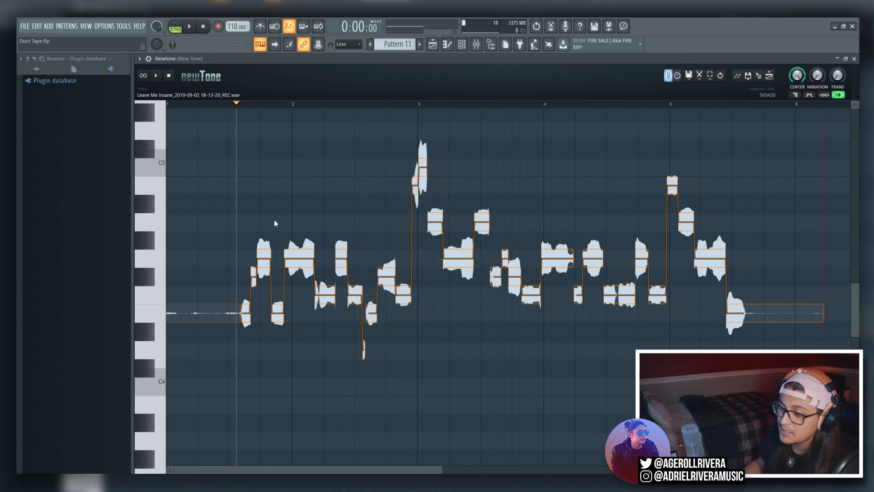
Step: Raise the short F#4 note before bar 2 to G4 and try lowering the F4 notes just after bar 2 to E4
{"action": "left_click", "coordinate": [253, 277]}
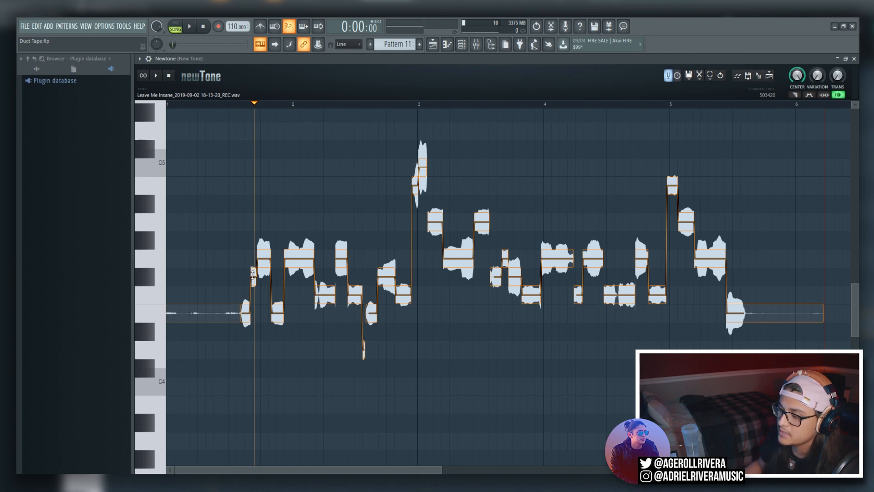
{"action": "left_click_drag", "start_coordinate": [253, 273], "coordinate": [253, 256]}
{"action": "left_click_drag", "start_coordinate": [328, 289], "coordinate": [355, 314]}
{"action": "left_click", "coordinate": [243, 103]}
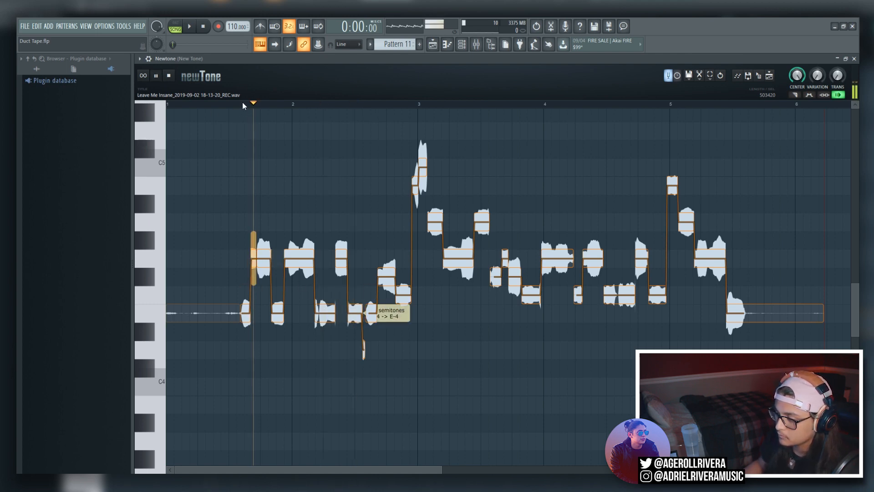
{"action": "key", "text": "space"}
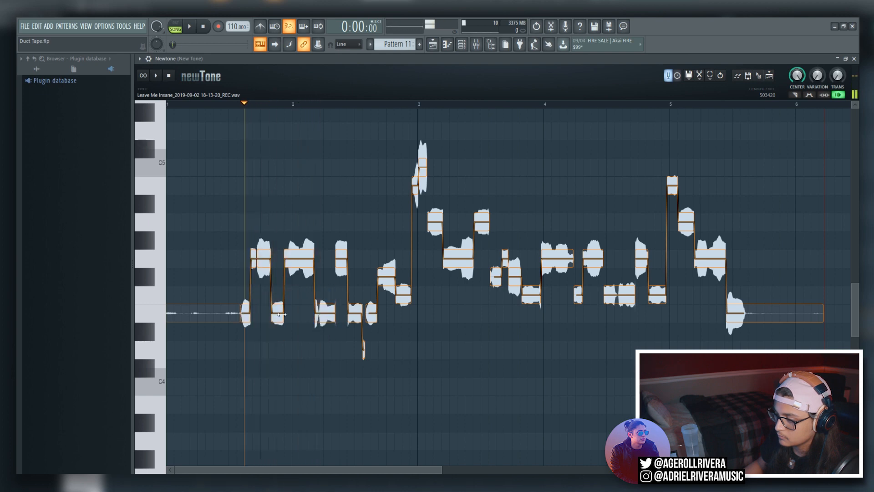
Step: Retune the off-key notes across the vocal phrase, raising E4 notes to F4, F#4 notes to G4 and B4 notes to C5
{"action": "left_click_drag", "start_coordinate": [281, 314], "coordinate": [242, 298]}
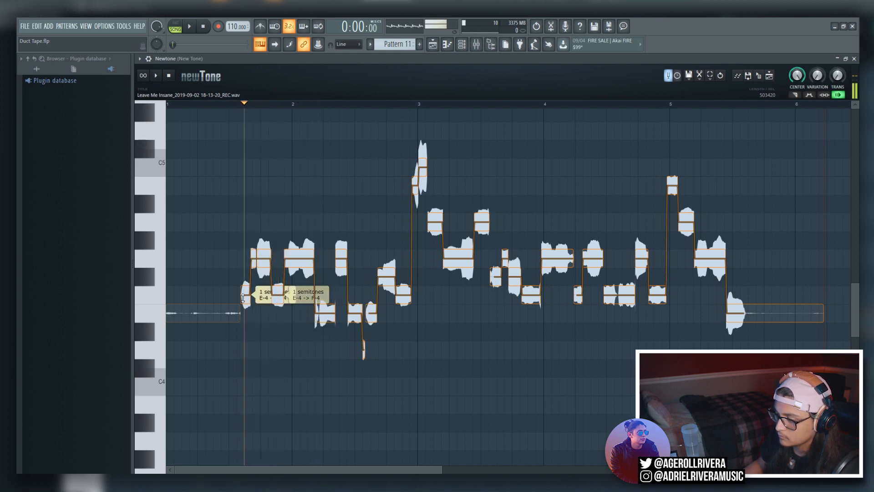
{"action": "key", "text": "space"}
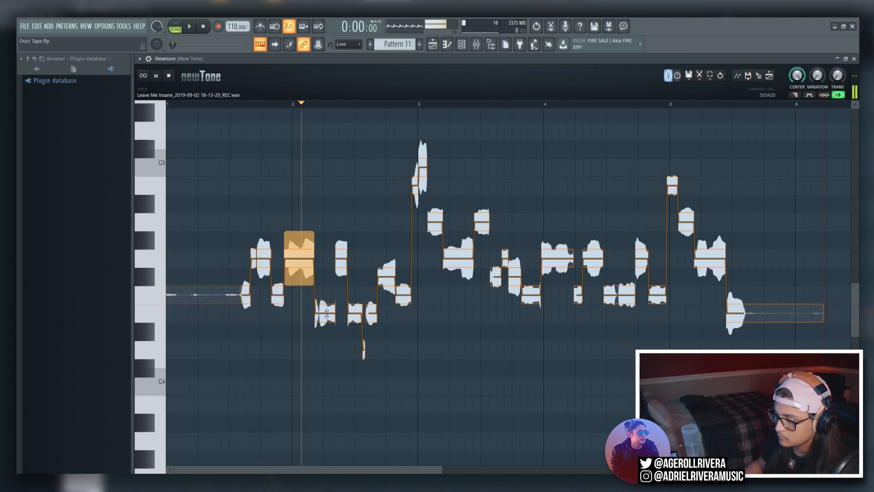
{"action": "left_click_drag", "start_coordinate": [327, 313], "coordinate": [327, 286]}
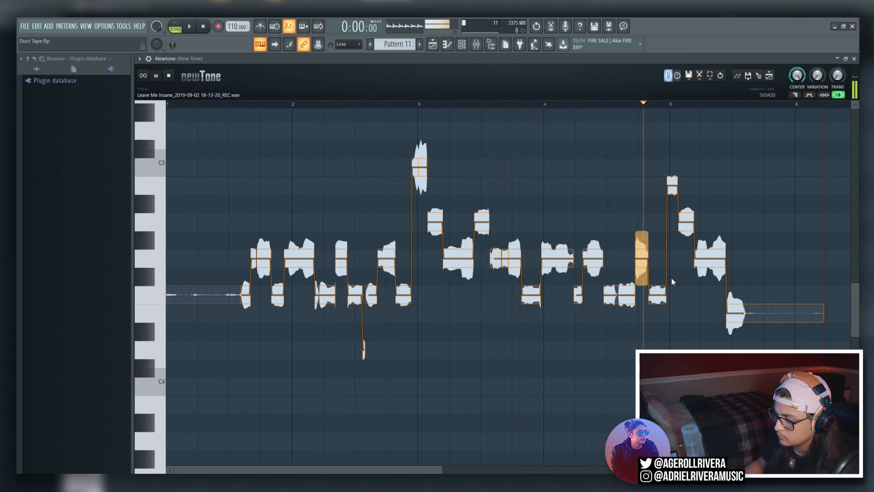
{"action": "left_click_drag", "start_coordinate": [737, 313], "coordinate": [738, 294]}
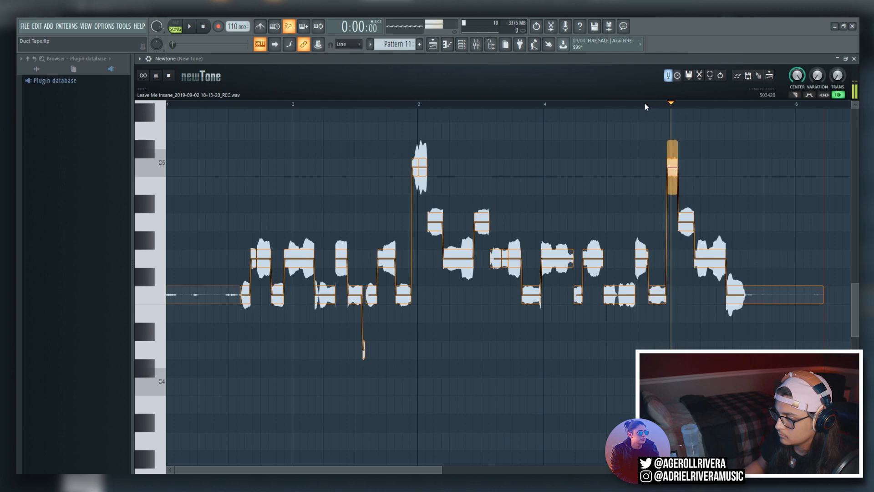
{"action": "key", "text": "space"}
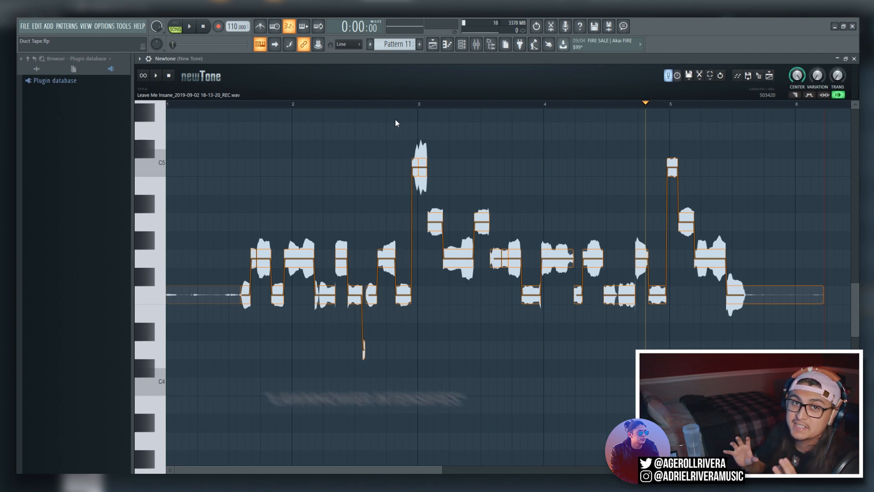
{"action": "left_click_drag", "start_coordinate": [817, 82], "coordinate": [817, 96]}
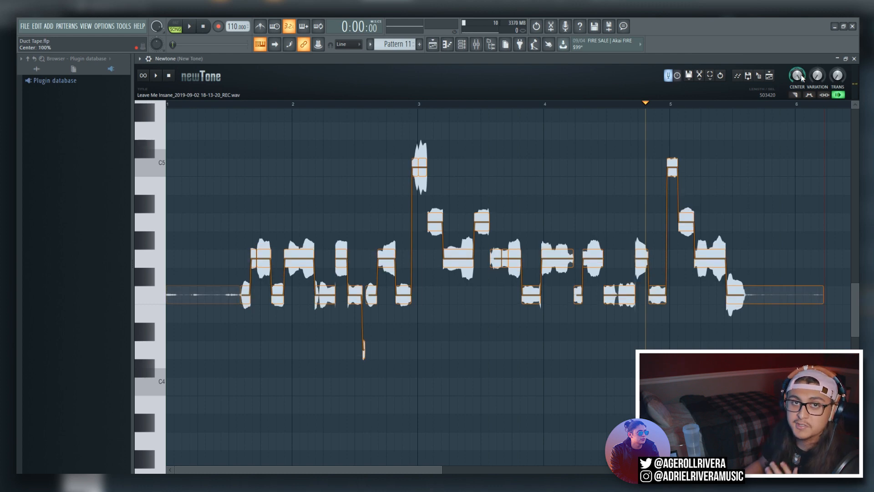
Step: Send the pitch-corrected vocal from Newtone to the playlist and audition it soloed on Track 3
{"action": "left_click", "coordinate": [769, 77]}
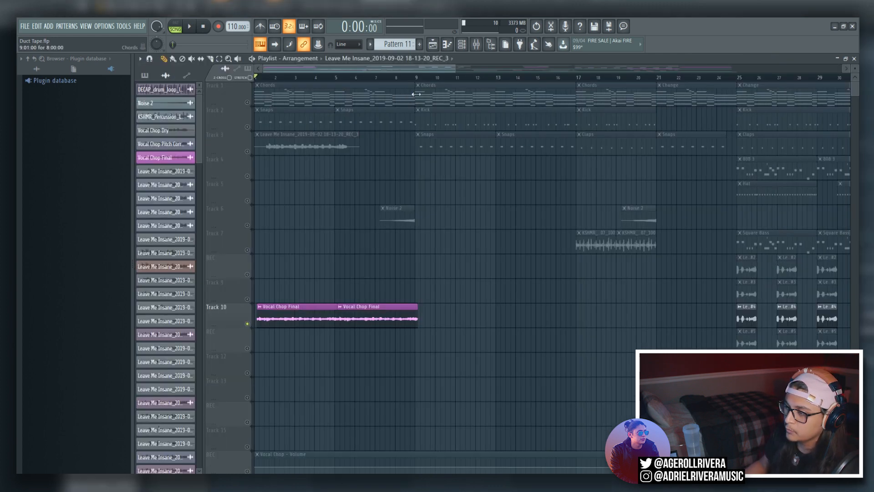
{"action": "right_click", "coordinate": [247, 152]}
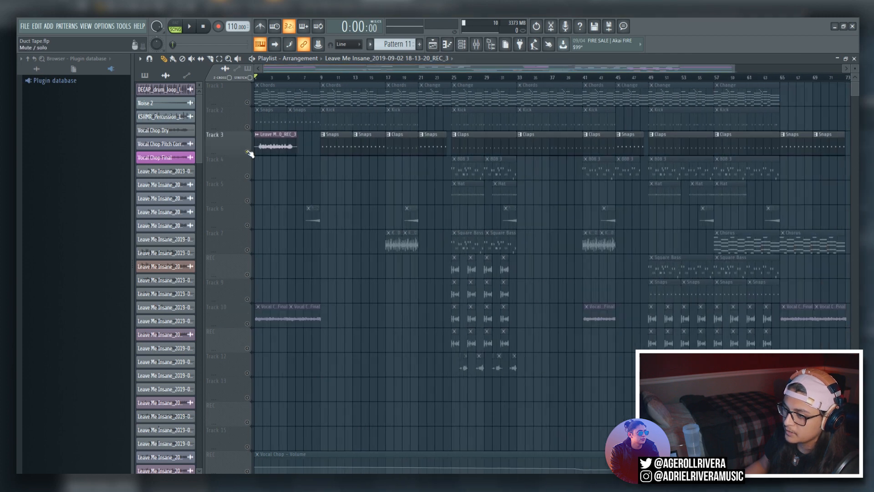
{"action": "key", "text": "space"}
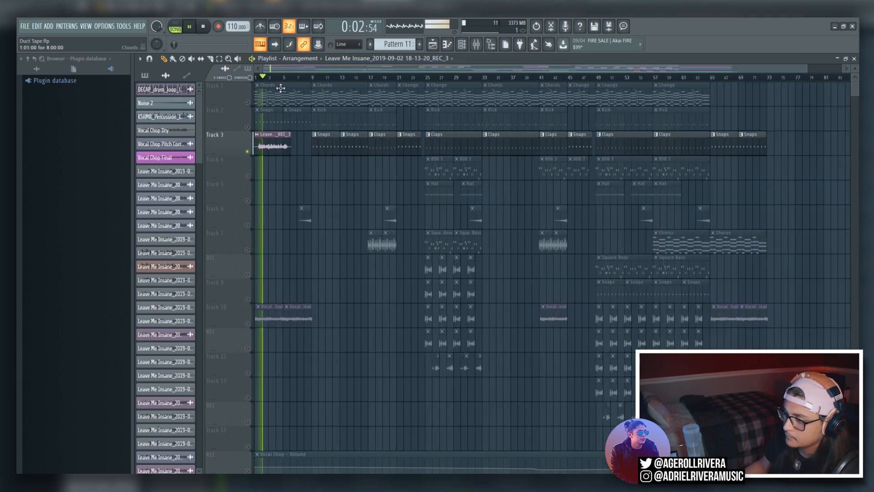
{"action": "key", "text": "space"}
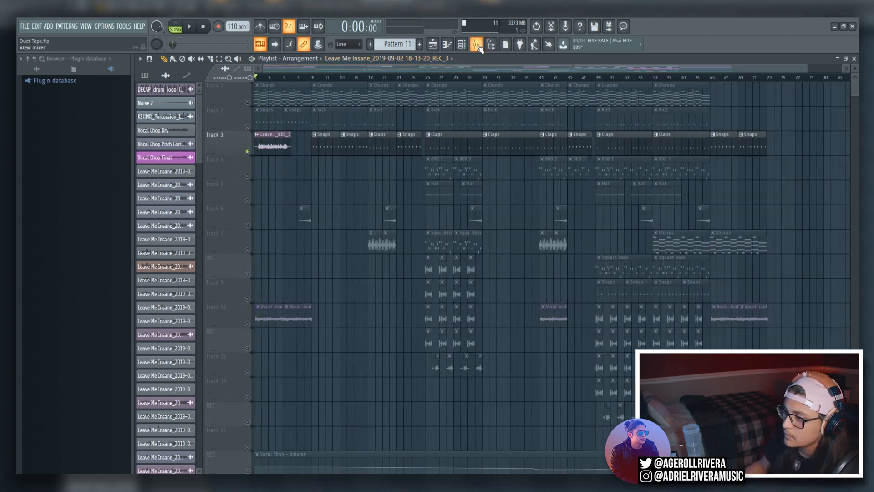
Step: Clear the existing recording from the Edison instance on the New Tone mixer track with a new empty sample
{"action": "left_click", "coordinate": [476, 44]}
{"action": "left_click", "coordinate": [774, 101]}
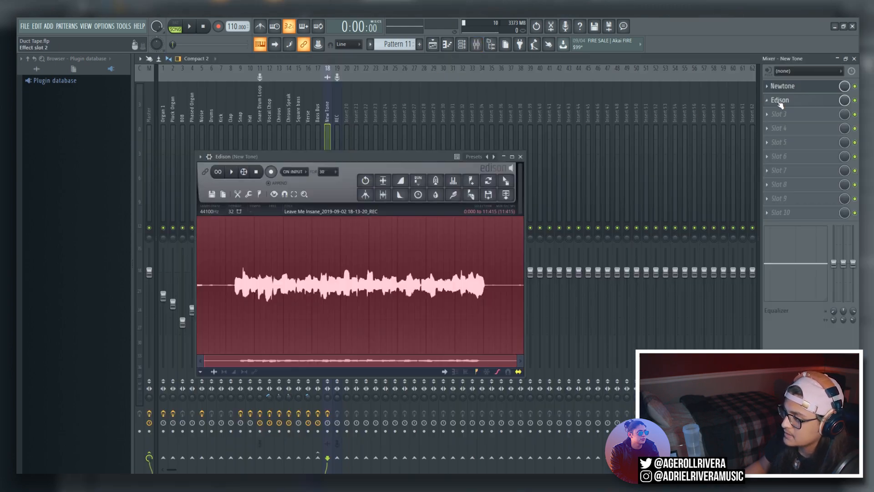
{"action": "key", "text": "F8"}
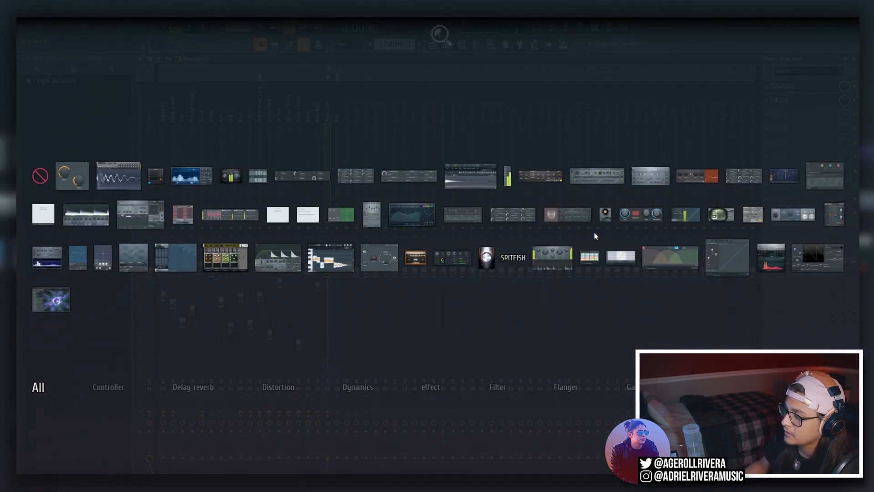
{"action": "key", "text": "Escape"}
{"action": "left_click", "coordinate": [212, 194]}
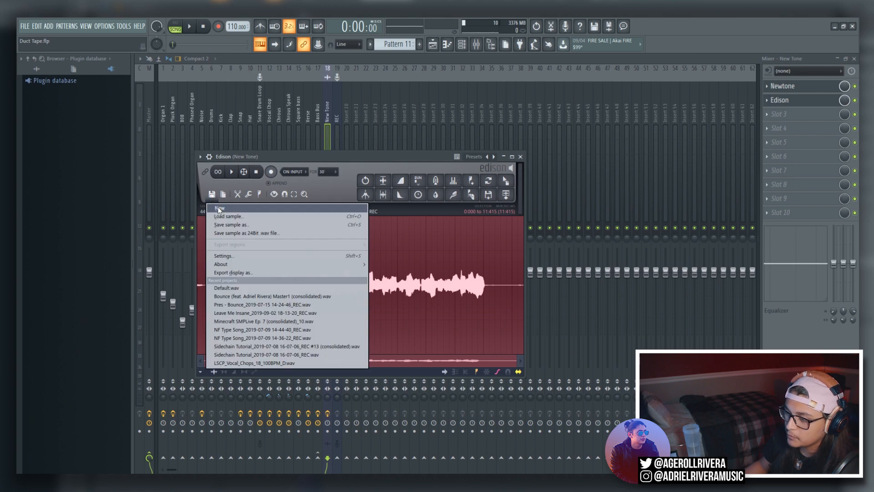
{"action": "left_click", "coordinate": [219, 208]}
Step: Load the pitch-corrected vocal sample, Leave Me Insane REC_3, from the last audio channel into Edison
{"action": "key", "text": "F6"}
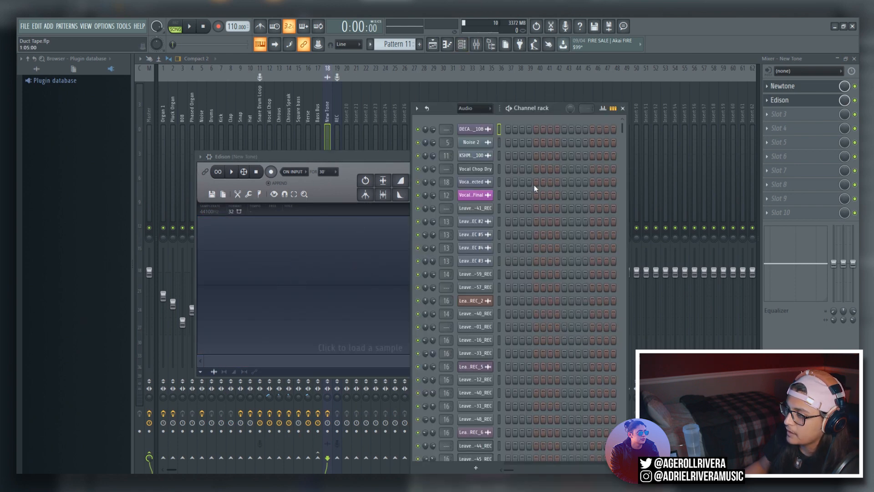
{"action": "scroll", "coordinate": [531, 201], "scroll_direction": "up", "scroll_amount": 3}
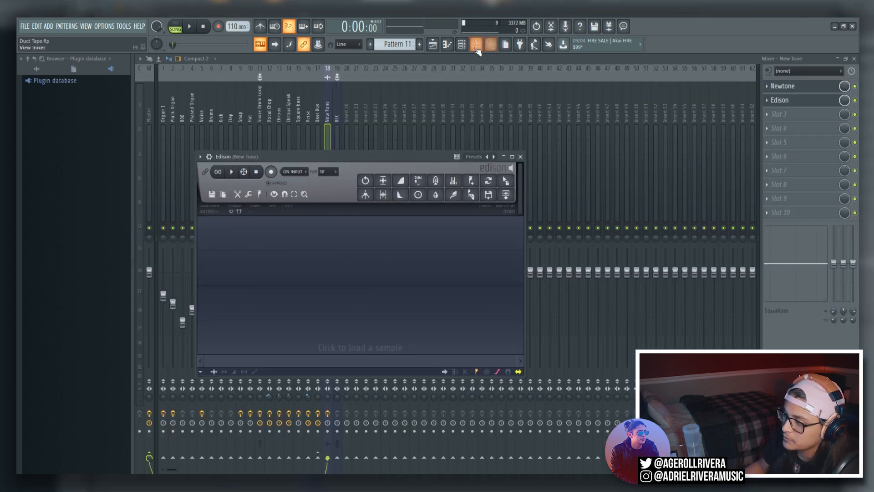
{"action": "left_click", "coordinate": [462, 45]}
{"action": "left_click", "coordinate": [484, 448]}
{"action": "left_click_drag", "start_coordinate": [232, 311], "coordinate": [279, 318]}
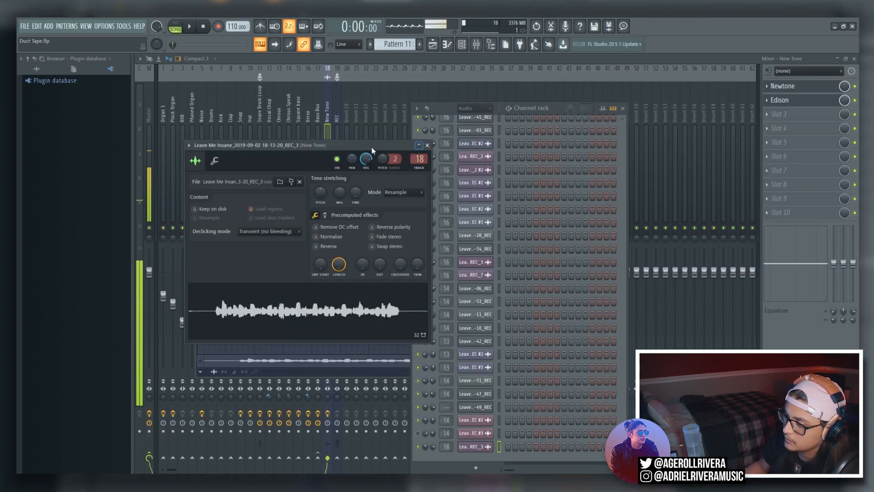
{"action": "left_click", "coordinate": [427, 146]}
{"action": "left_click", "coordinate": [344, 189]}
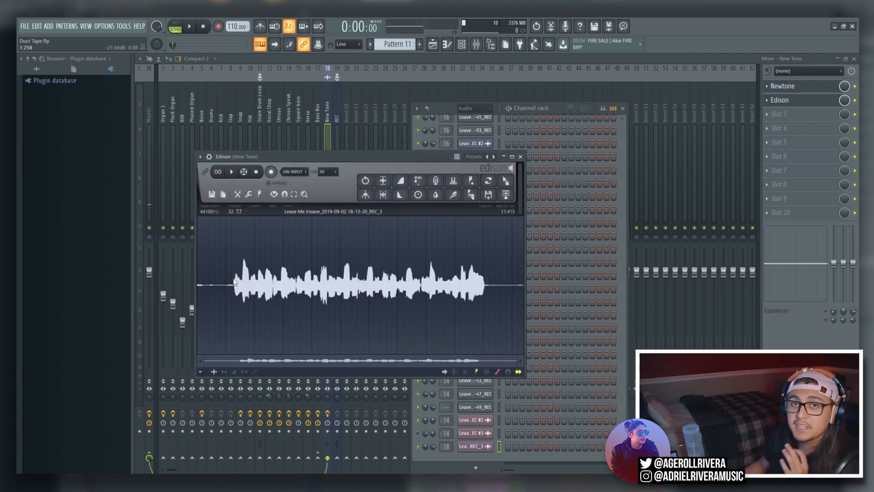
Step: Play back the pitch-corrected vocal clip soloed on Track 3 of the playlist
{"action": "left_click", "coordinate": [474, 447]}
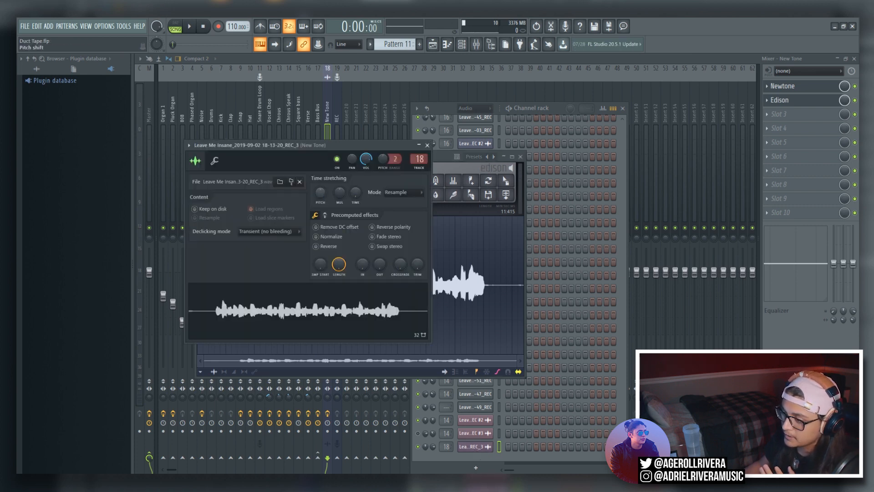
{"action": "left_click", "coordinate": [433, 44]}
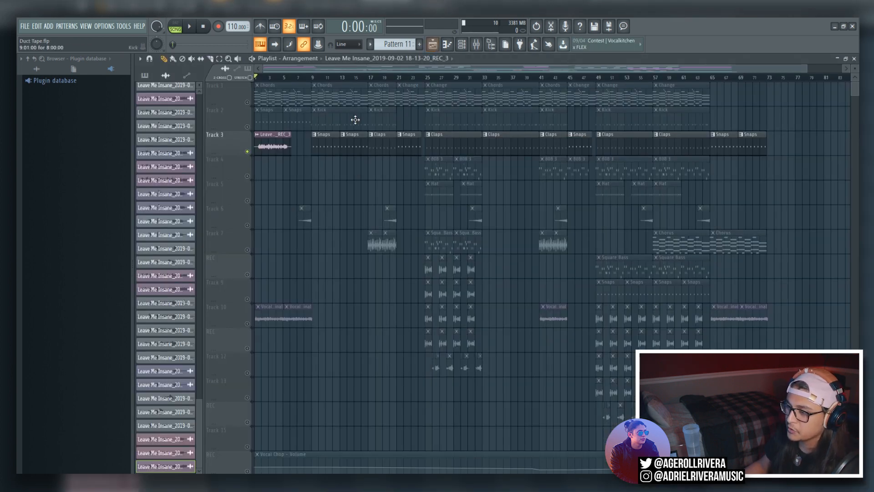
{"action": "key", "text": "space"}
{"action": "scroll", "coordinate": [297, 87], "scroll_direction": "up", "scroll_amount": 3}
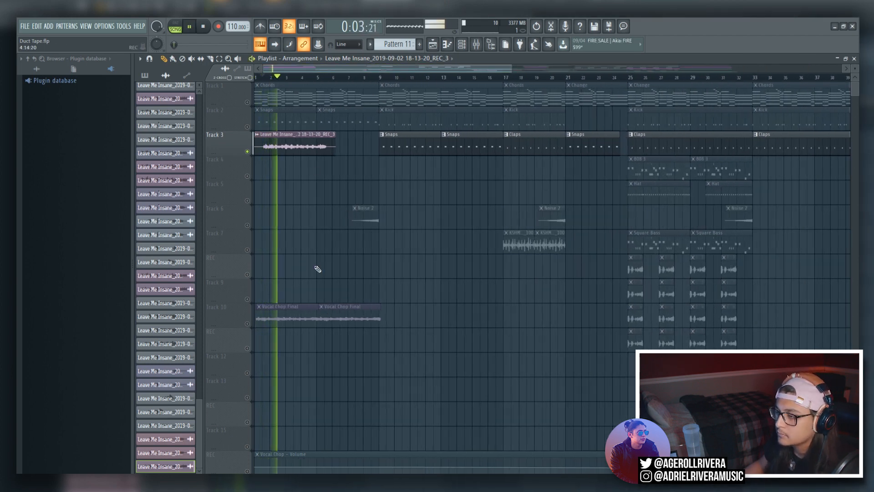
{"action": "key", "text": "space"}
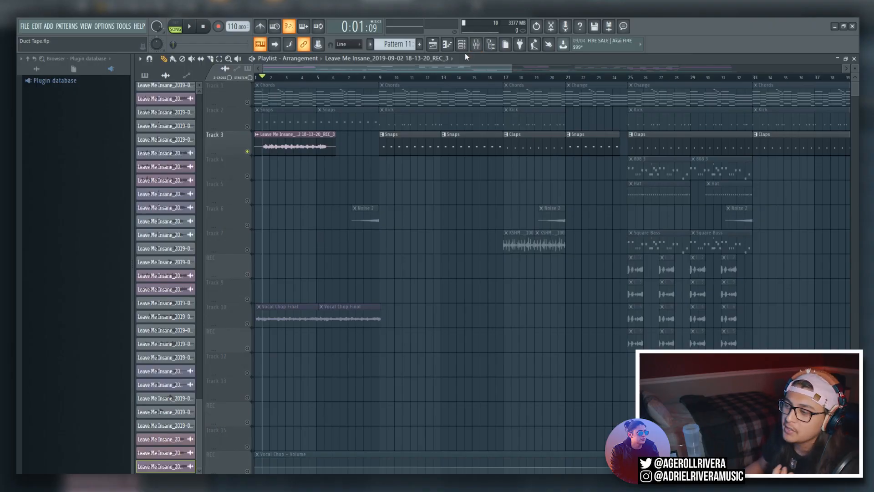
Step: Select the sung part of the vocal in Edison, from about 1:242 to 10:157, leaving out the silent ends
{"action": "left_click", "coordinate": [476, 46]}
{"action": "key", "text": "ctrl+e"}
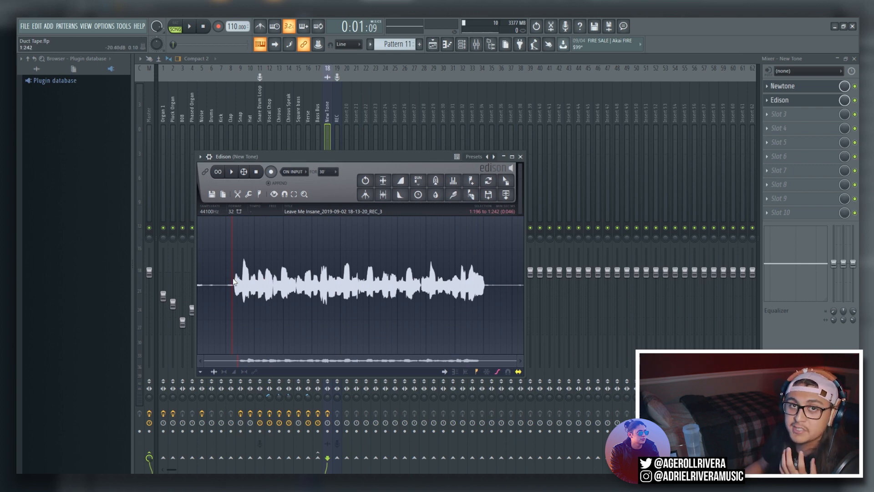
{"action": "left_click_drag", "start_coordinate": [231, 281], "coordinate": [488, 286]}
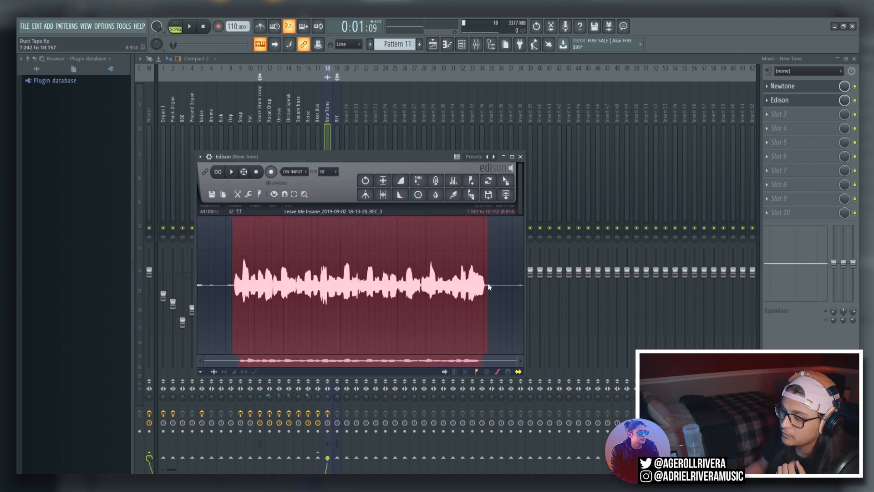
Step: Set the selection's coarse pitch shift to +12 semitones, raise the coarse formant factor about halfway, and preview each change
{"action": "left_click", "coordinate": [248, 194]}
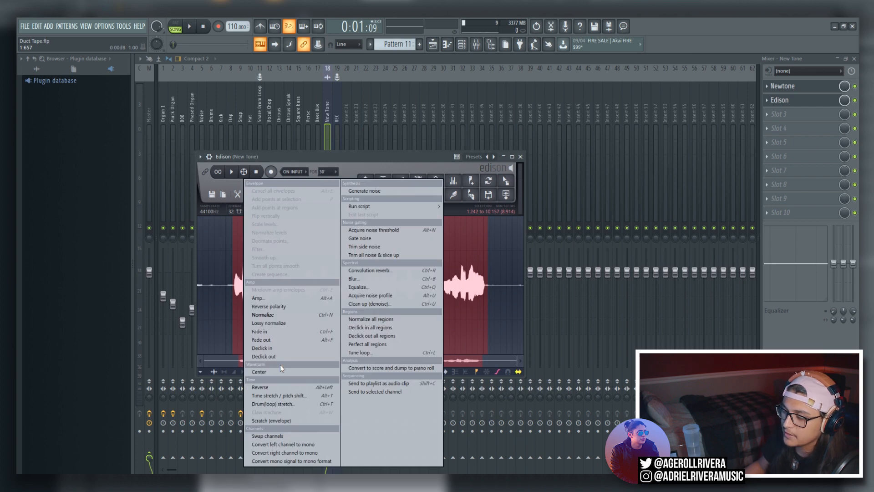
{"action": "left_click", "coordinate": [280, 395]}
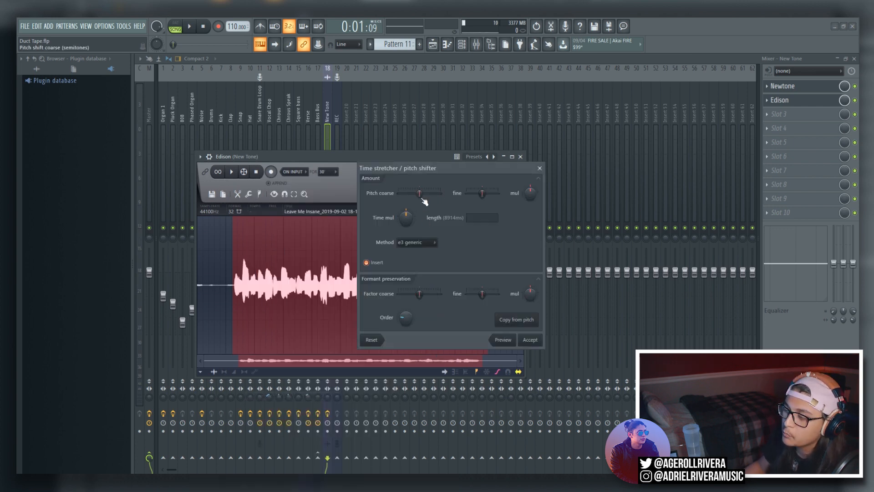
{"action": "left_click_drag", "start_coordinate": [419, 193], "coordinate": [440, 193]}
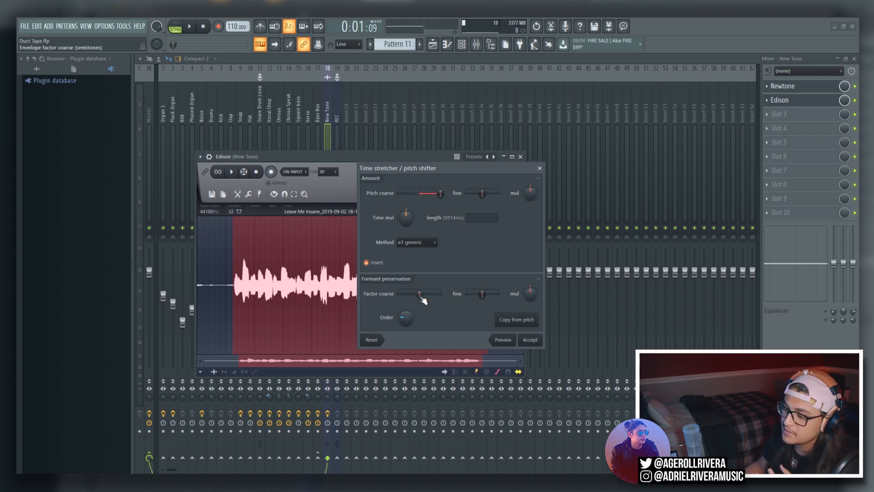
{"action": "left_click", "coordinate": [503, 341]}
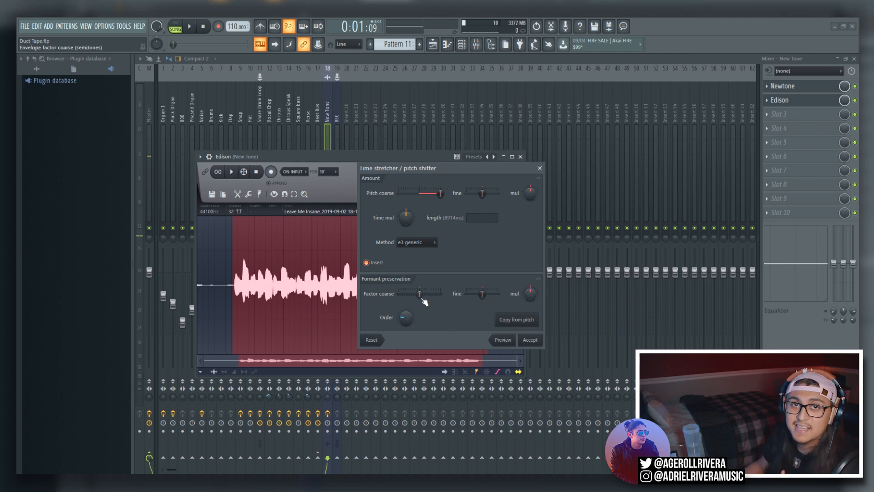
{"action": "left_click_drag", "start_coordinate": [422, 301], "coordinate": [443, 314]}
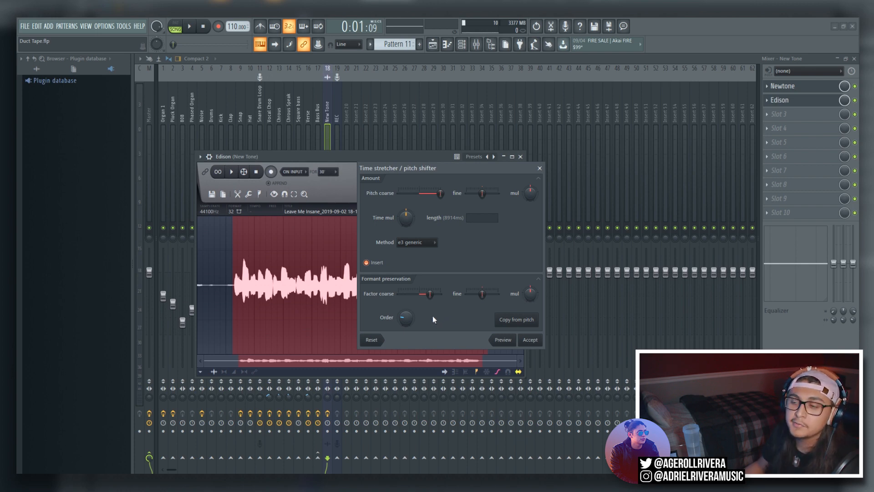
{"action": "left_click", "coordinate": [502, 341]}
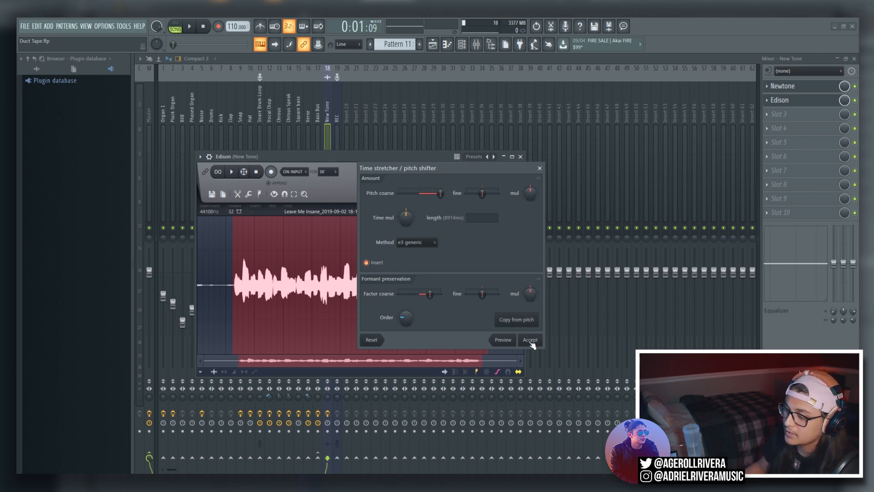
Step: Try the lowest coarse pitch shift on the vocal, then a lowered coarse formant factor, previewing both
{"action": "left_click_drag", "start_coordinate": [440, 194], "coordinate": [398, 194]}
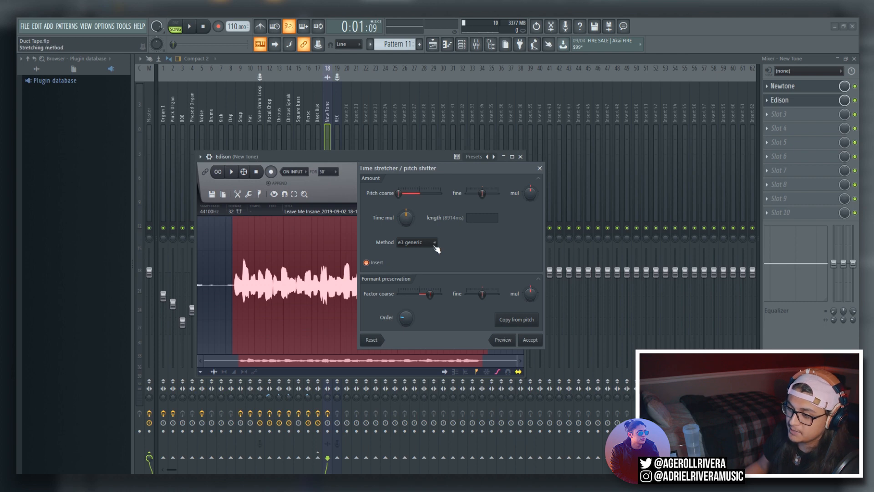
{"action": "left_click", "coordinate": [507, 340]}
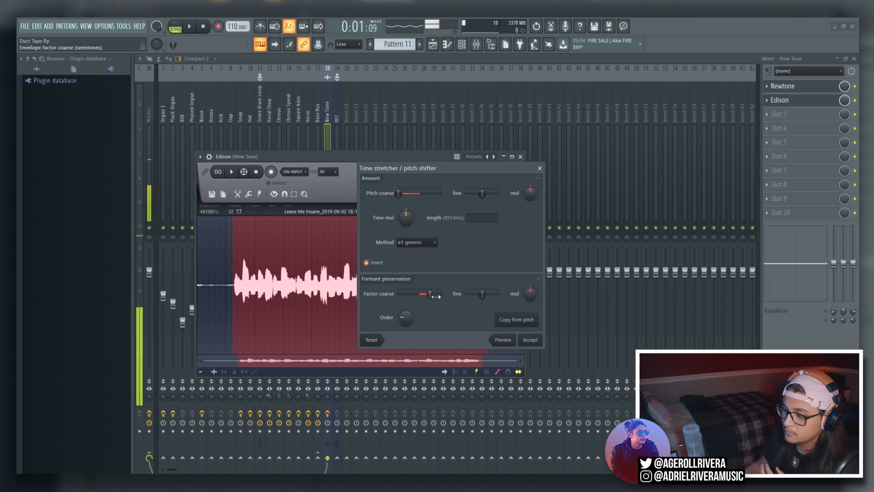
{"action": "left_click_drag", "start_coordinate": [432, 294], "coordinate": [407, 295]}
{"action": "left_click", "coordinate": [503, 340]}
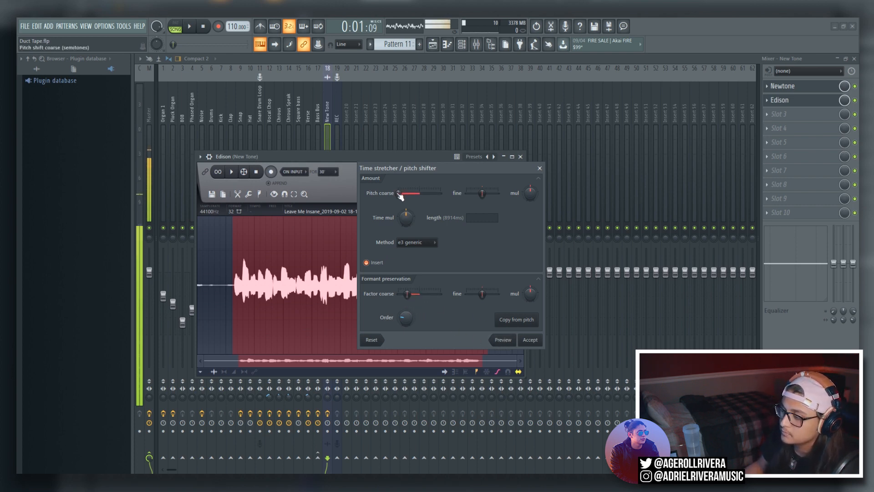
Step: Apply a +12 semitone coarse pitch shift with the coarse formant factor raised about halfway after previewing it
{"action": "left_click_drag", "start_coordinate": [399, 193], "coordinate": [440, 193]}
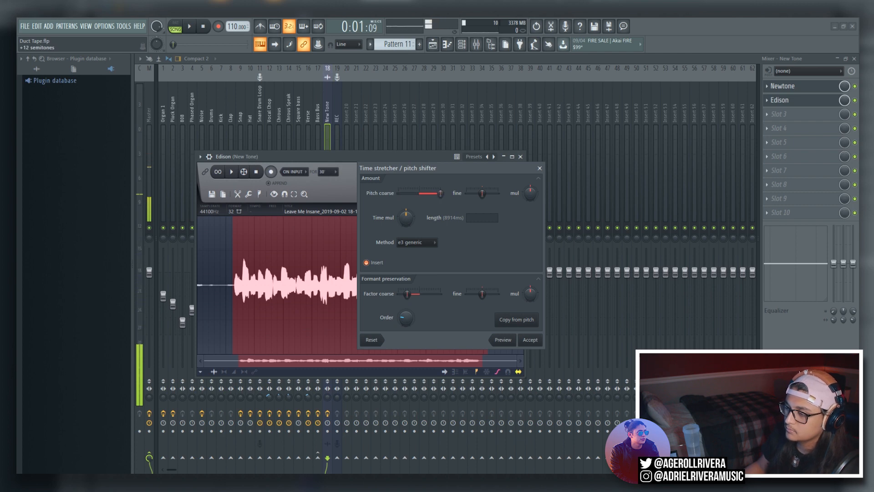
{"action": "left_click", "coordinate": [503, 339]}
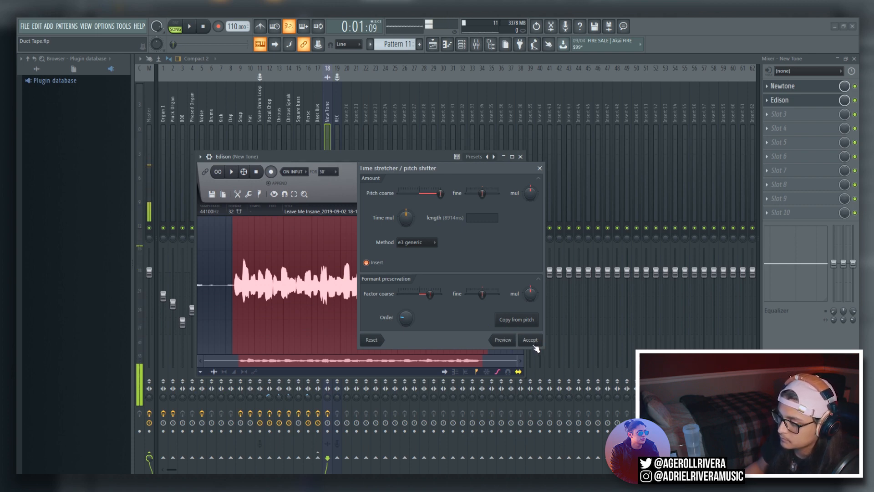
{"action": "left_click", "coordinate": [531, 340]}
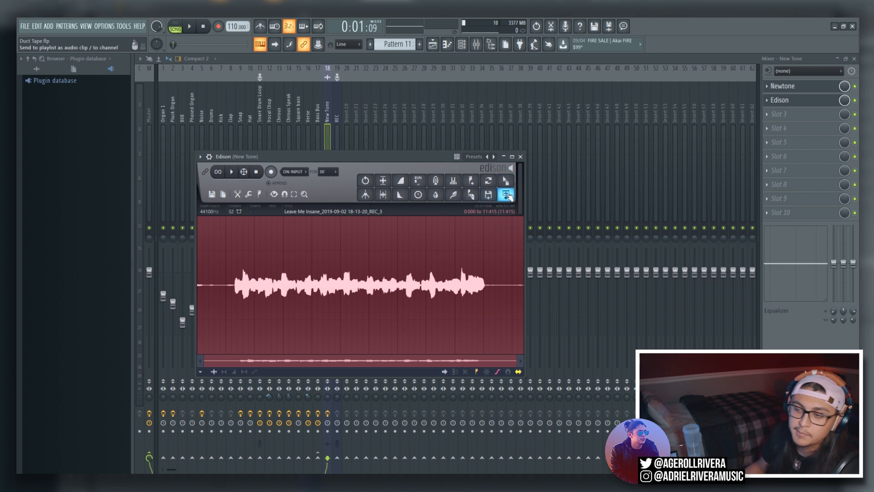
Step: Send the octave-up vocal from Edison to the playlist as an audio clip and audition it on Track 4
{"action": "left_click", "coordinate": [506, 195]}
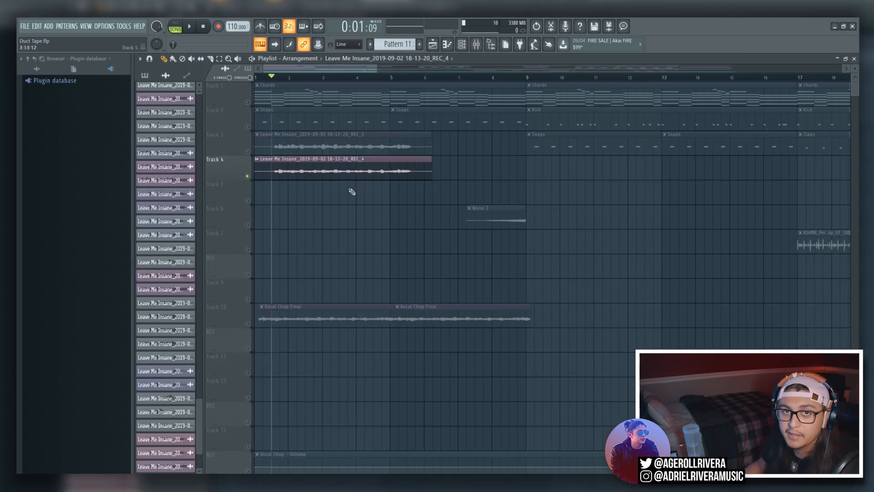
{"action": "key", "text": "space"}
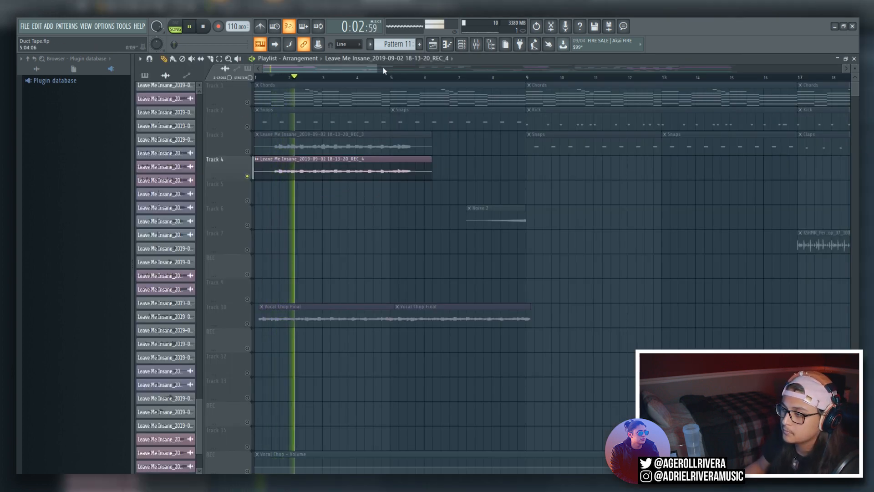
{"action": "left_click_drag", "start_coordinate": [378, 67], "coordinate": [665, 69]}
{"action": "key", "text": "space"}
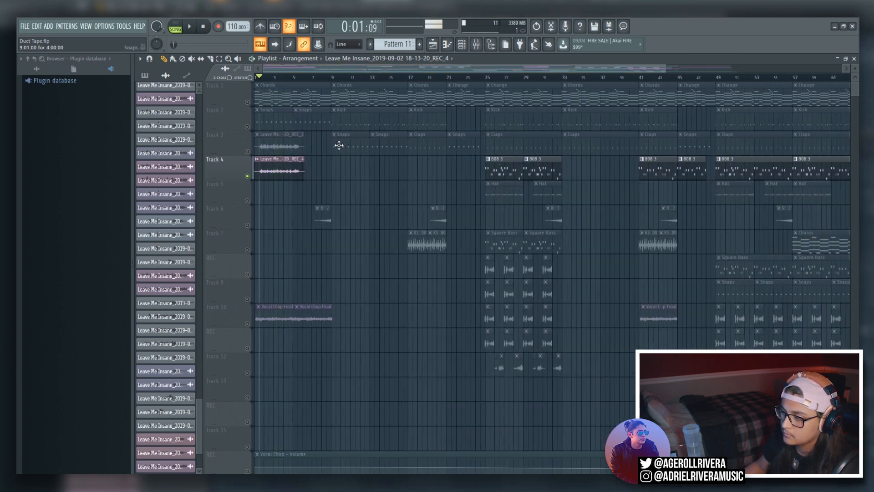
Step: Bypass Fruity Blood Overdrive, Gross Beat, the second Fruity parametric EQ 2 and Fruity Phaser on the Vocal Chop mixer track
{"action": "scroll", "coordinate": [258, 327], "scroll_direction": "right", "scroll_amount": 10}
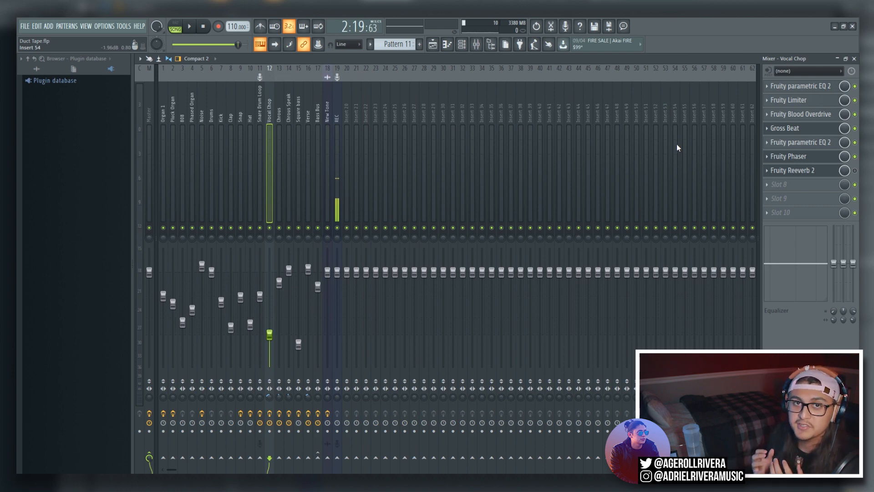
{"action": "left_click", "coordinate": [855, 156]}
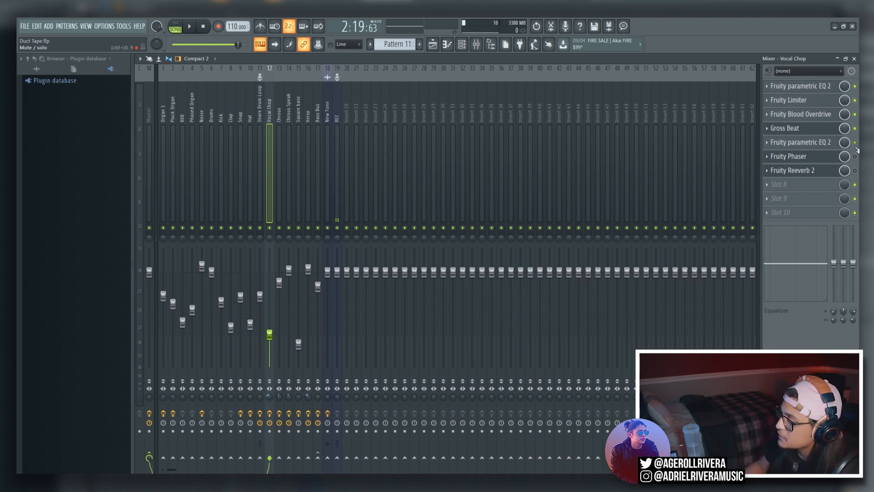
{"action": "left_click", "coordinate": [809, 100]}
{"action": "left_click", "coordinate": [810, 100]}
{"action": "left_click", "coordinate": [810, 101]}
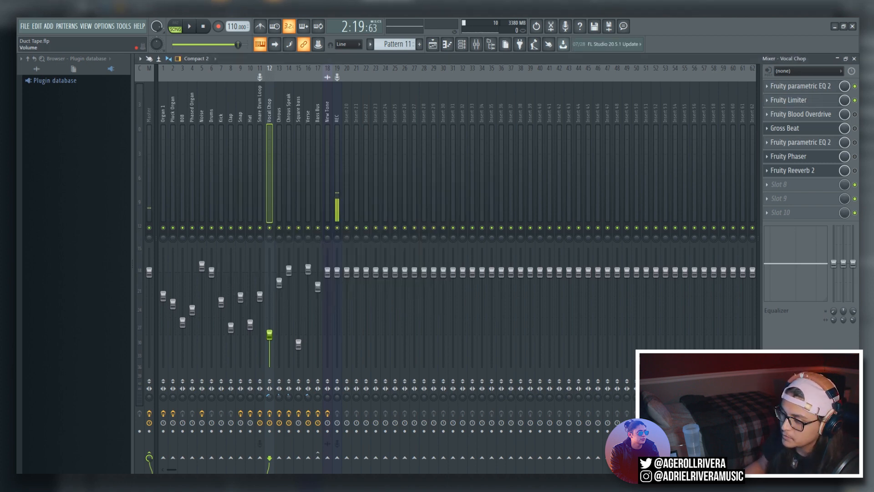
{"action": "left_click_drag", "start_coordinate": [270, 335], "coordinate": [270, 275]}
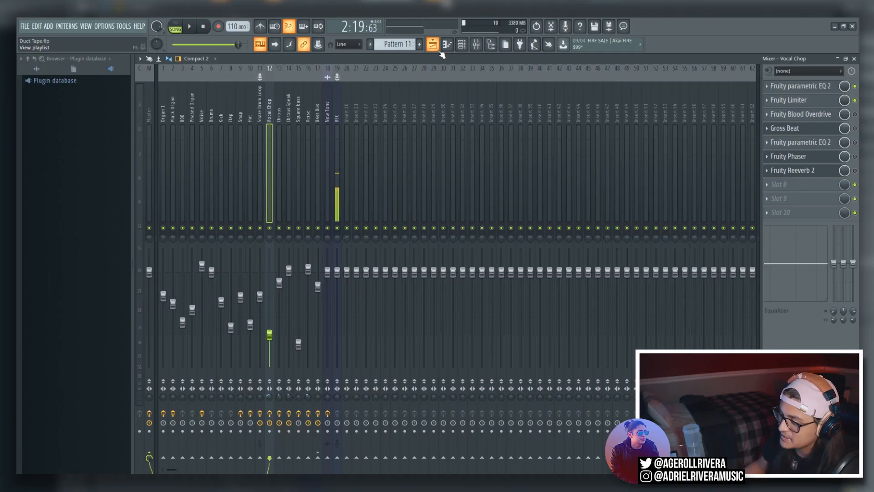
{"action": "left_click", "coordinate": [438, 50]}
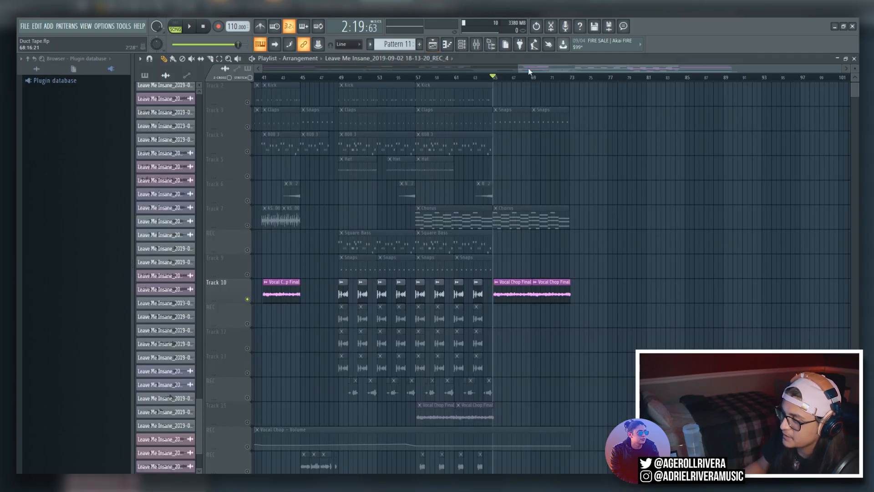
{"action": "left_click", "coordinate": [479, 47]}
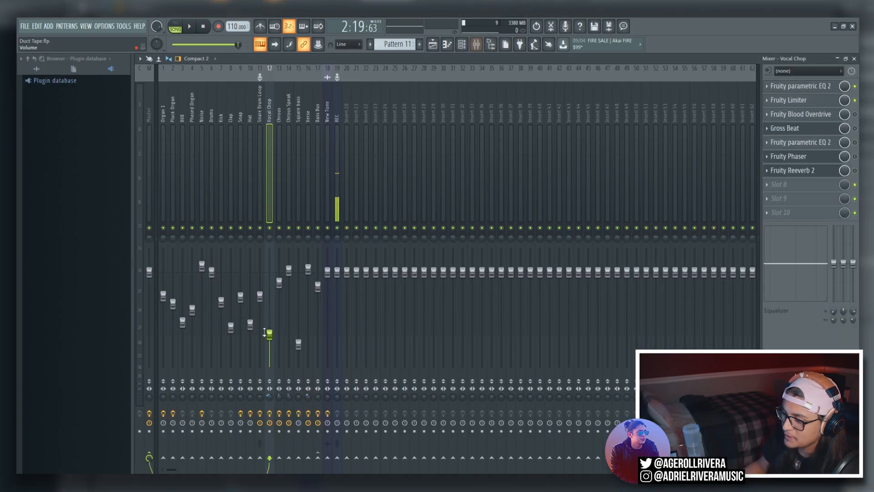
Step: Add a Fruity parametric EQ 2 to slot 8 of the Vocal Chop track and raise its main level to about 10.5 dB
{"action": "left_click", "coordinate": [793, 184]}
{"action": "left_click", "coordinate": [663, 331]}
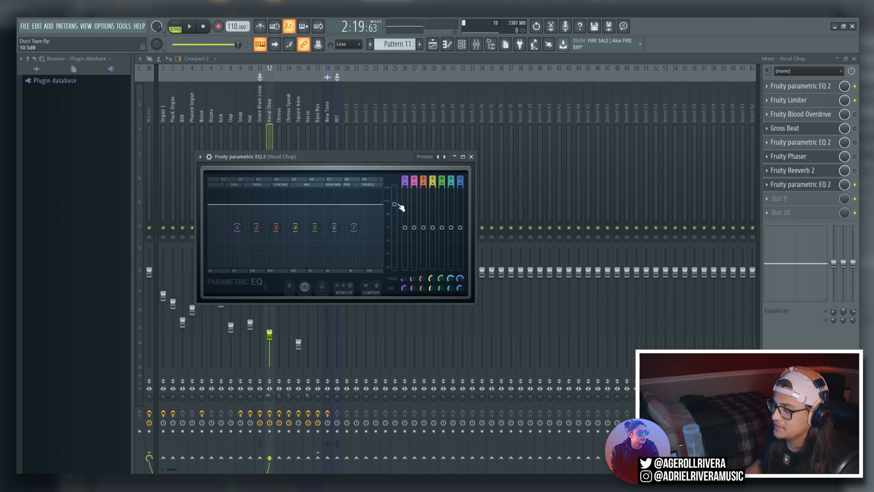
Step: Inspect the first Fruity parametric EQ 2 and the Fruity Limiter on the Vocal Chop track and audition the vocal through them
{"action": "left_click", "coordinate": [810, 86]}
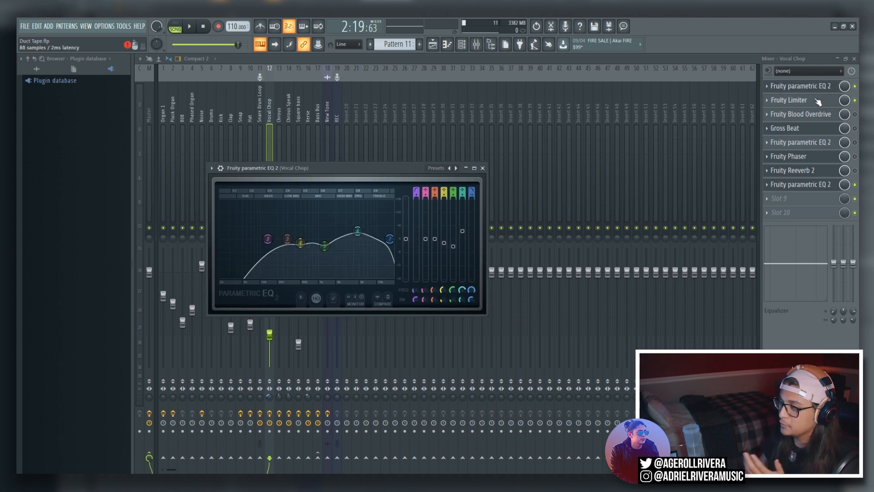
{"action": "left_click", "coordinate": [817, 100]}
{"action": "left_click", "coordinate": [817, 101]}
{"action": "key", "text": "space"}
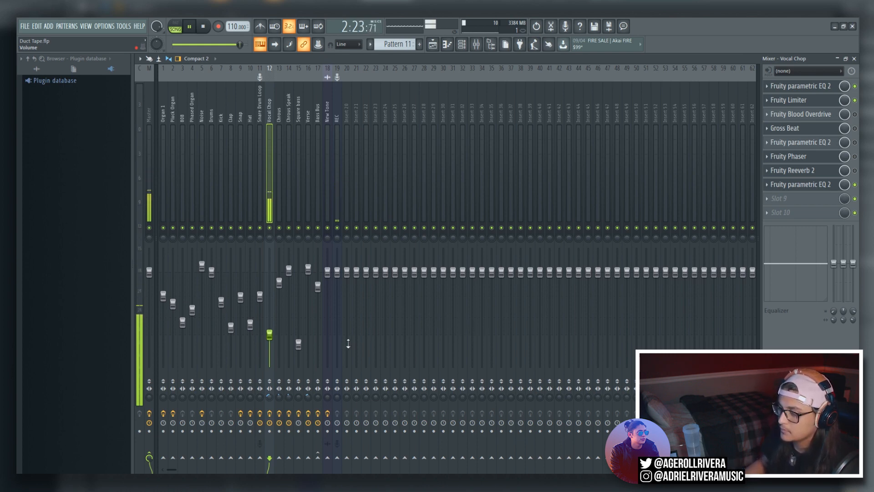
{"action": "key", "text": "space"}
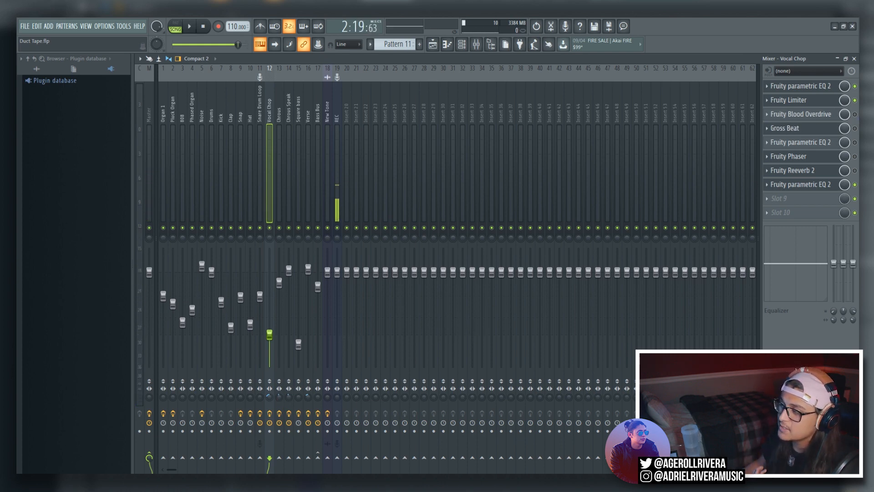
Step: Re-enable Fruity Blood Overdrive on the Vocal Chop track, show its settings and audition the distorted vocal
{"action": "left_click", "coordinate": [856, 116]}
{"action": "left_click", "coordinate": [825, 115]}
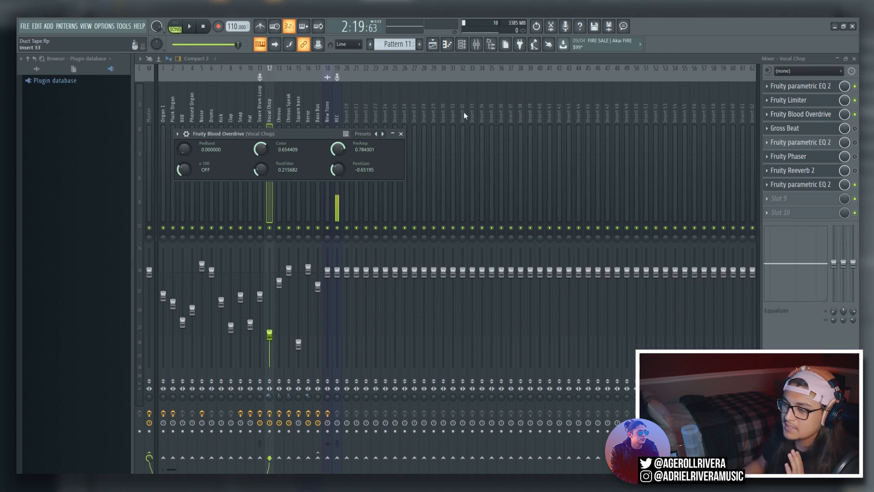
{"action": "key", "text": "space"}
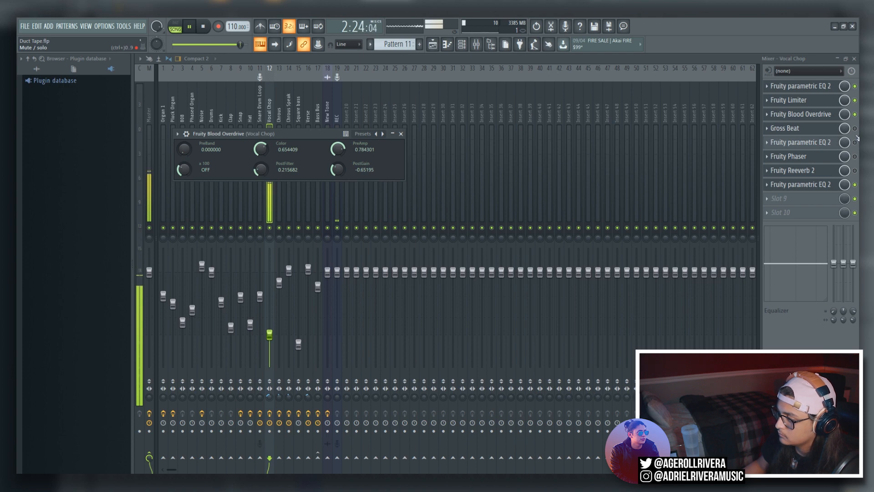
{"action": "key", "text": "space"}
Step: Re-enable the second Fruity parametric EQ 2 with its band-pass curve and audition the filtered vocal
{"action": "left_click", "coordinate": [801, 142]}
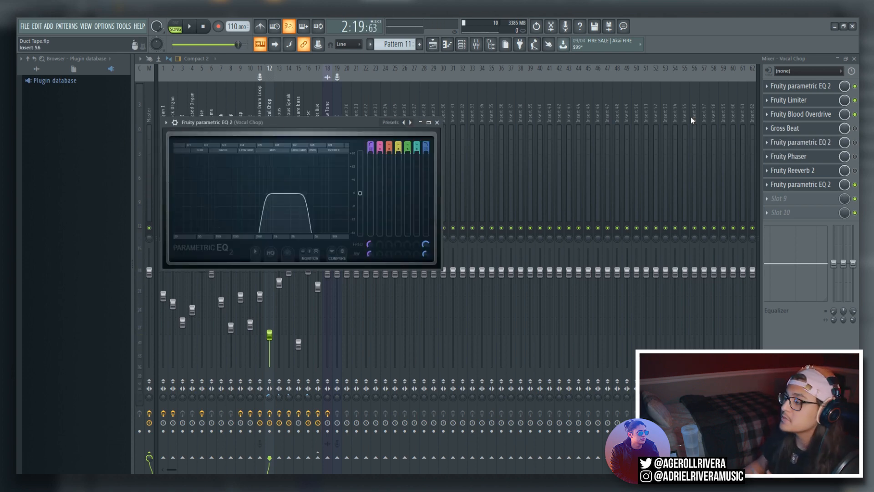
{"action": "left_click", "coordinate": [802, 142]}
{"action": "left_click", "coordinate": [797, 144]}
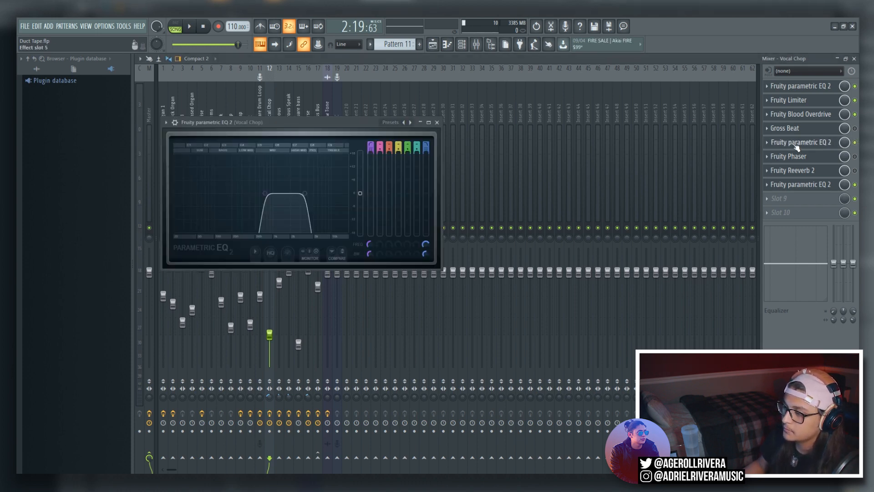
{"action": "key", "text": "space"}
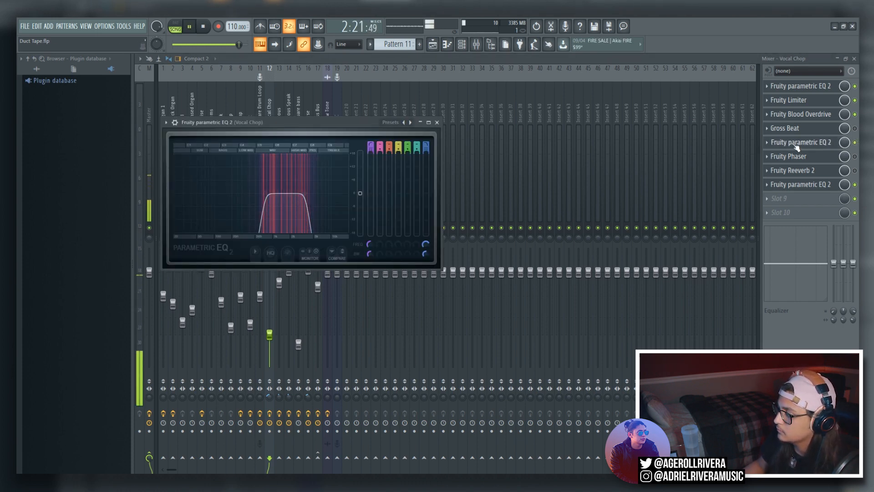
{"action": "key", "text": "space"}
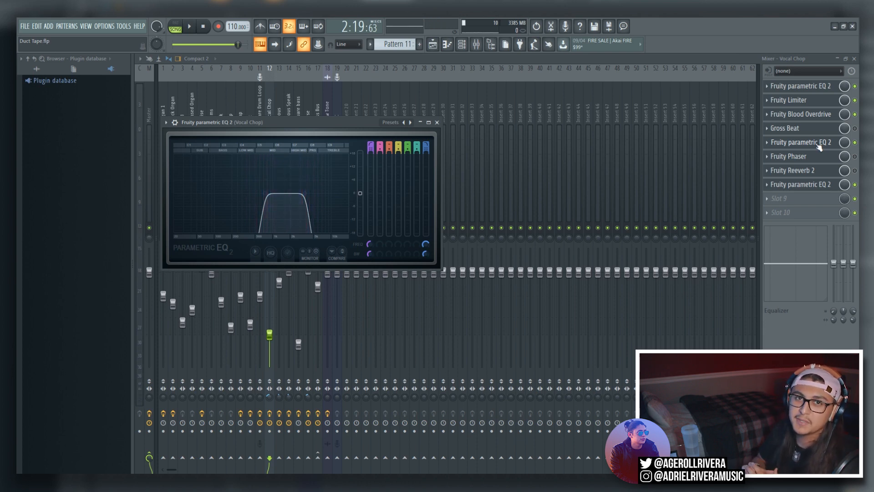
Step: Re-enable Fruity Phaser on the Vocal Chop track, show its settings and audition the phased vocal
{"action": "left_click", "coordinate": [818, 143]}
{"action": "left_click", "coordinate": [801, 156]}
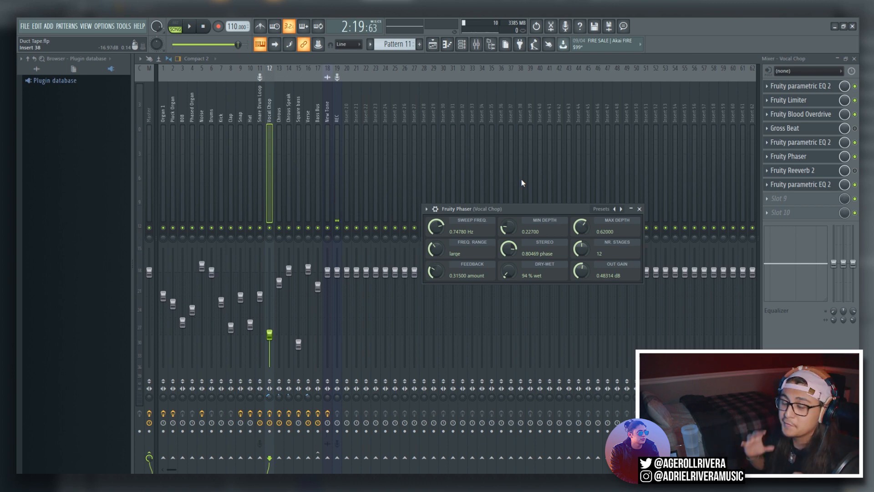
{"action": "key", "text": "space"}
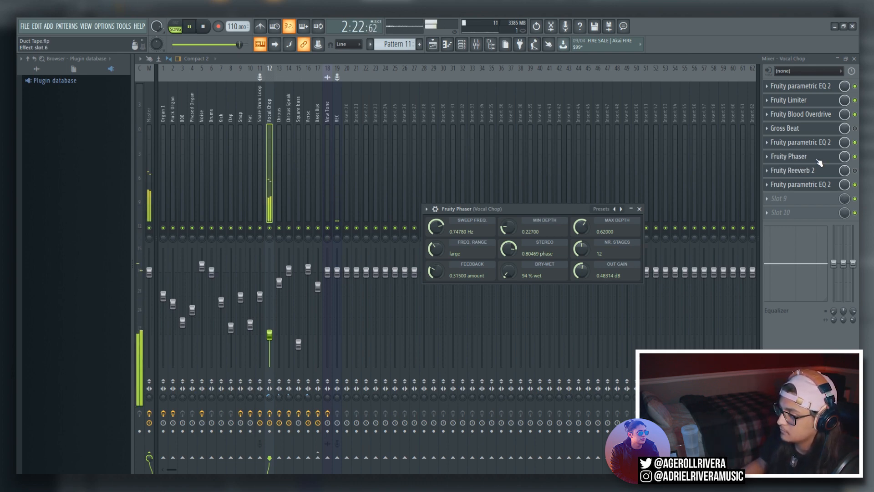
{"action": "key", "text": "space"}
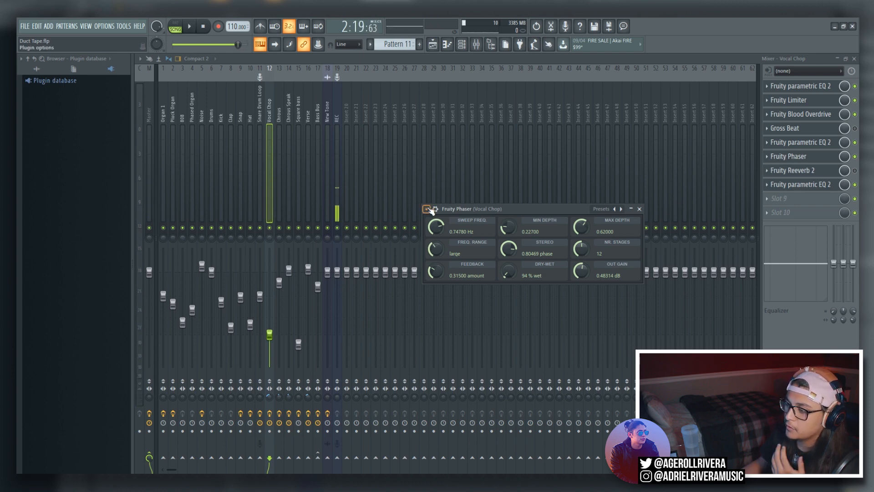
Step: Re-enable Gross Beat on the Vocal Chop track and audition its Basic 3 time pattern
{"action": "left_click", "coordinate": [813, 144]}
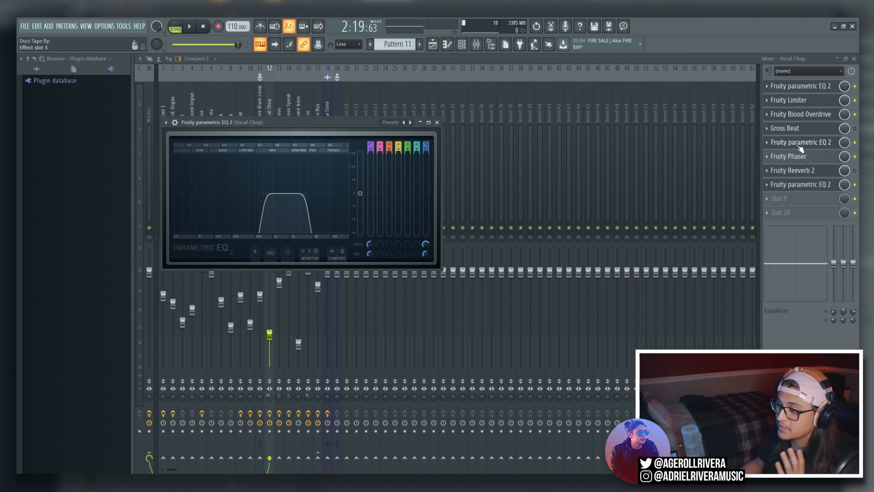
{"action": "left_click", "coordinate": [815, 130]}
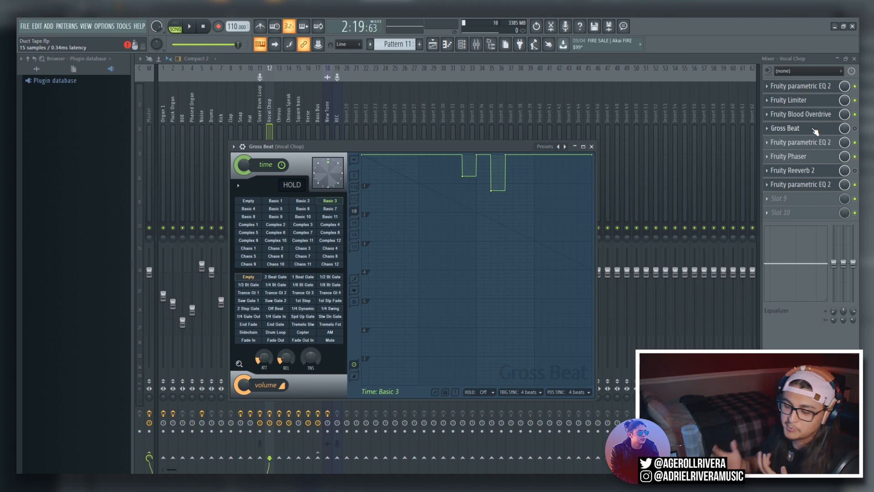
{"action": "left_click", "coordinate": [815, 129]}
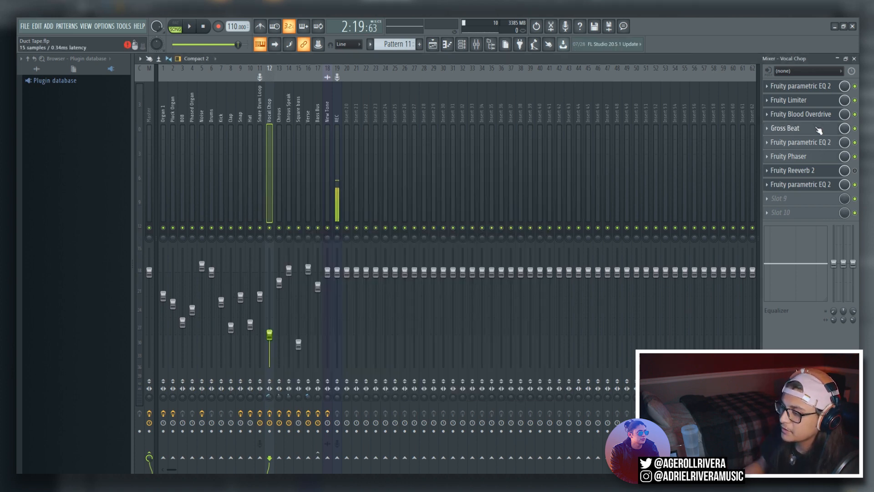
{"action": "left_click", "coordinate": [815, 130]}
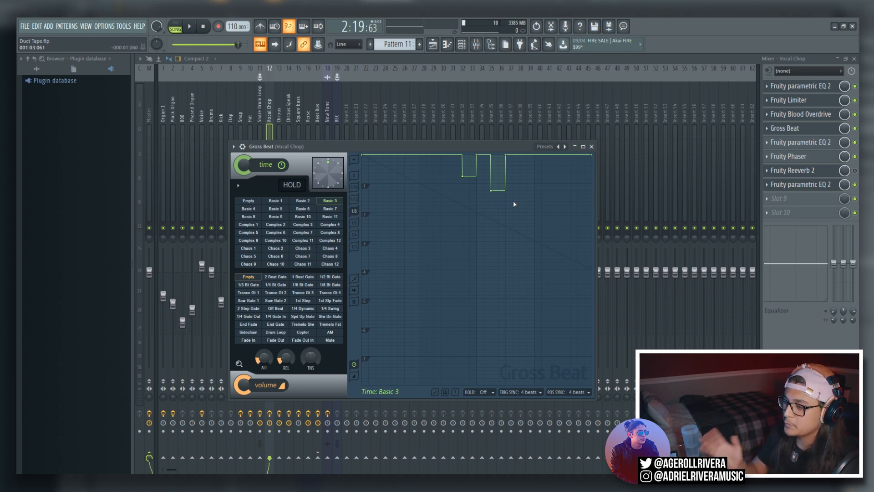
{"action": "key", "text": "space"}
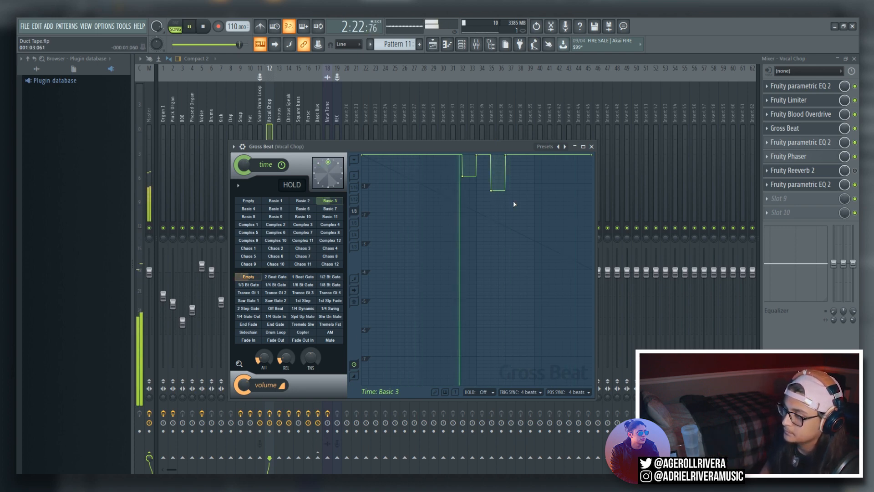
{"action": "key", "text": "space"}
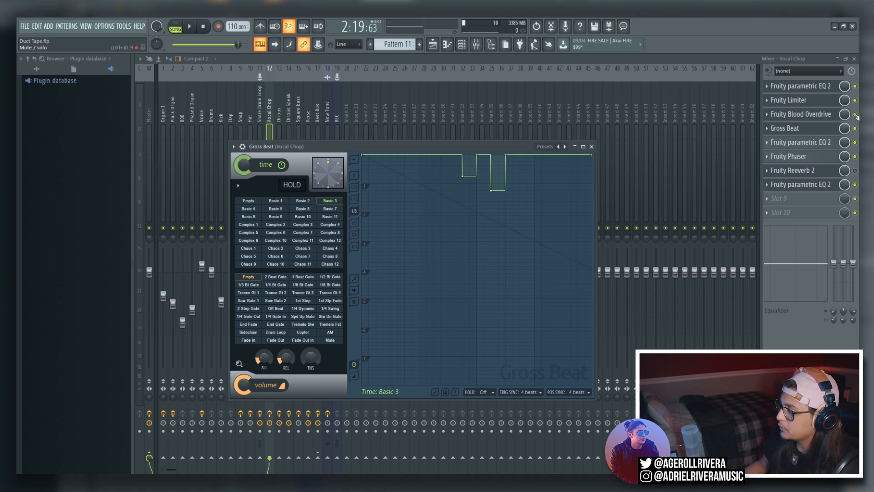
Step: Bypass Fruity Blood Overdrive, the second Fruity parametric EQ 2 and Fruity Phaser, enable Fruity Reeverb 2, and audition the vocal with Gross Beat open
{"action": "key", "text": "Escape"}
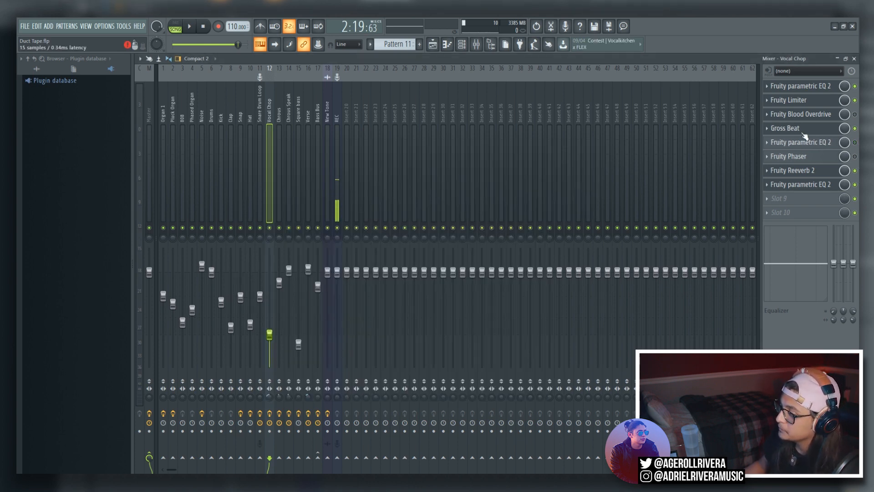
{"action": "left_click", "coordinate": [784, 128]}
{"action": "key", "text": "space"}
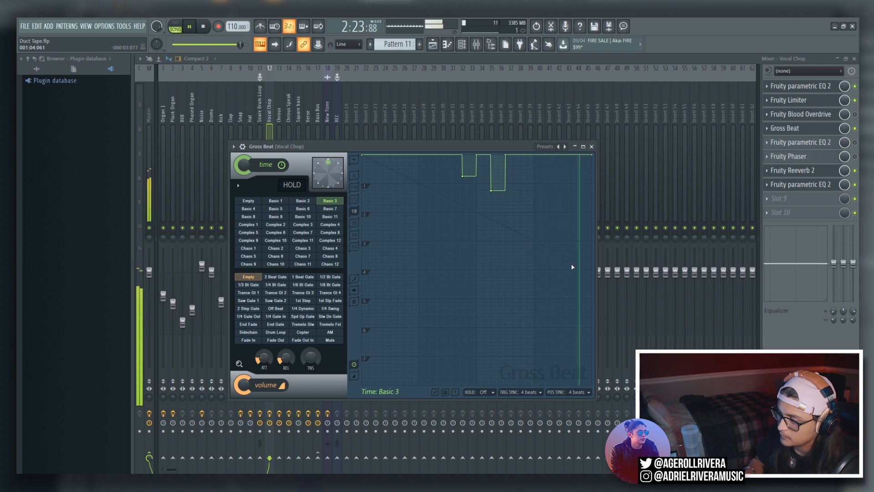
{"action": "key", "text": "space"}
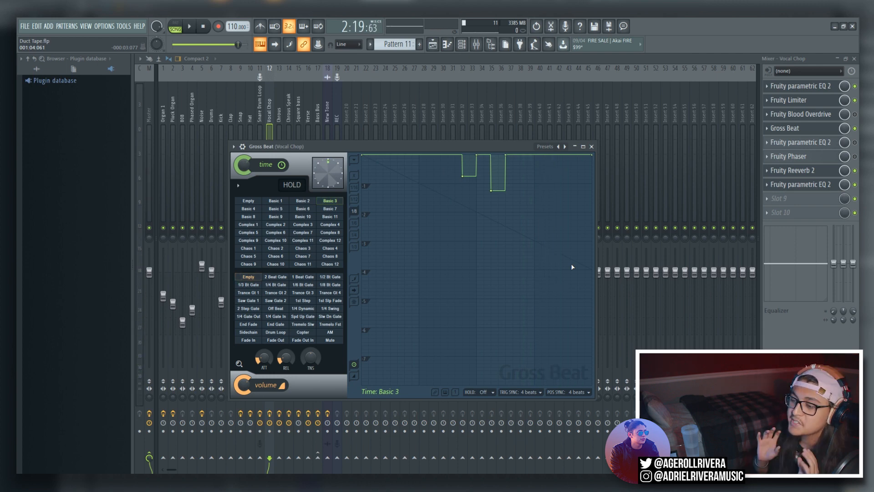
Step: Try Gross Beat's Complex 10 time preset with the 1/2 Bt Gate volume preset and audition the result
{"action": "left_click", "coordinate": [284, 240]}
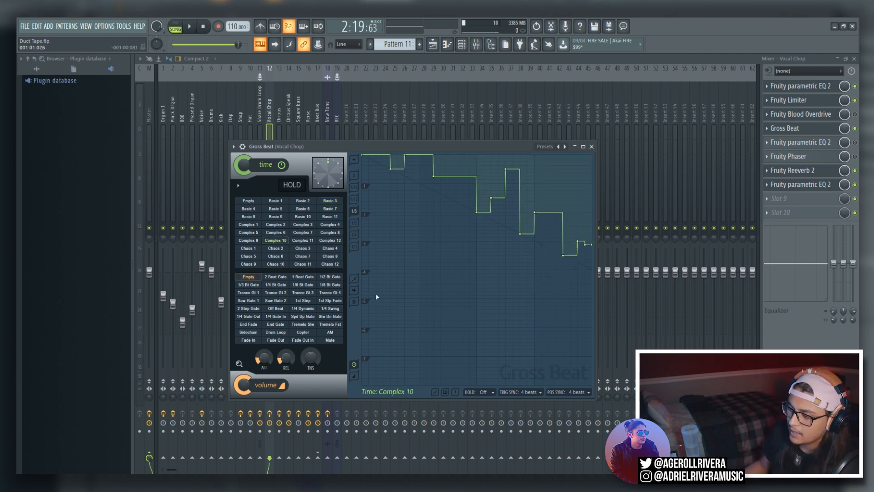
{"action": "left_click", "coordinate": [325, 278]}
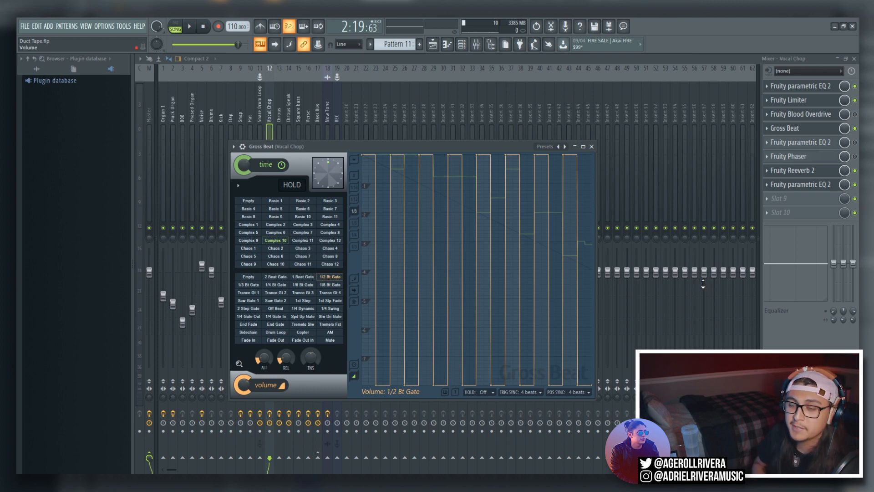
{"action": "key", "text": "space"}
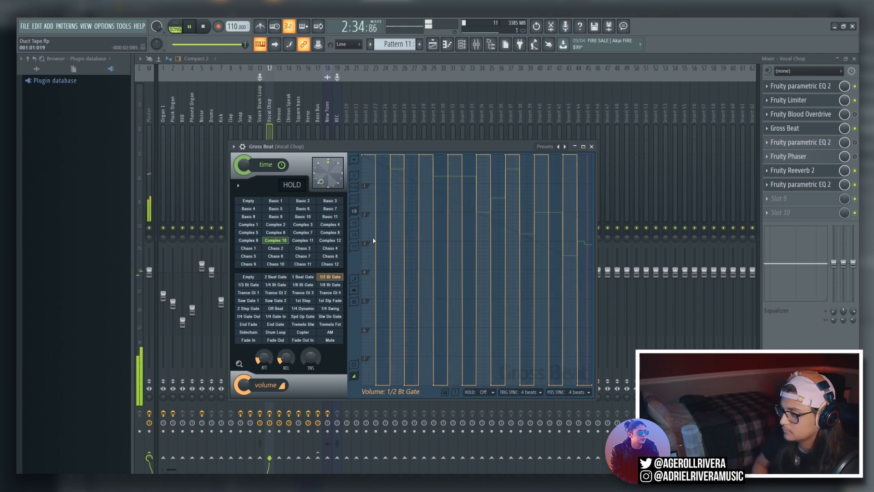
{"action": "key", "text": "space"}
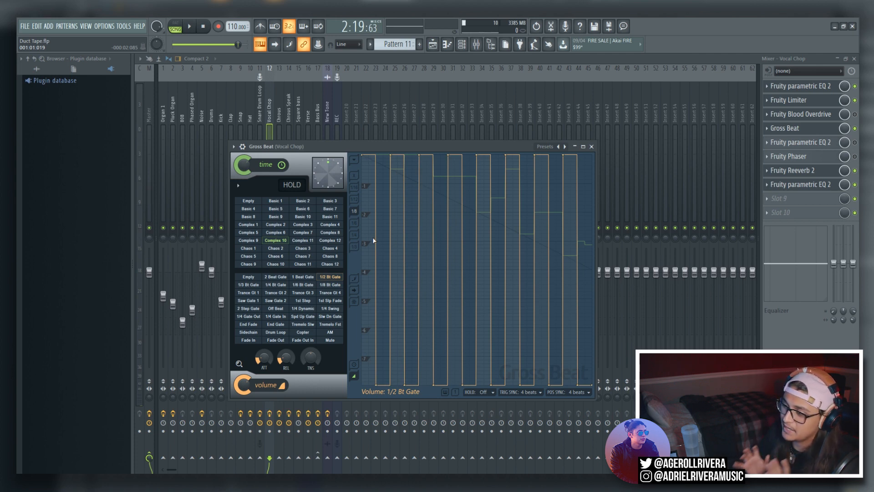
Step: Try Gross Beat's Complex 11 and Complex 9 time presets, auditioning Complex 9 on the vocal
{"action": "left_click", "coordinate": [303, 241]}
{"action": "left_click", "coordinate": [248, 241]}
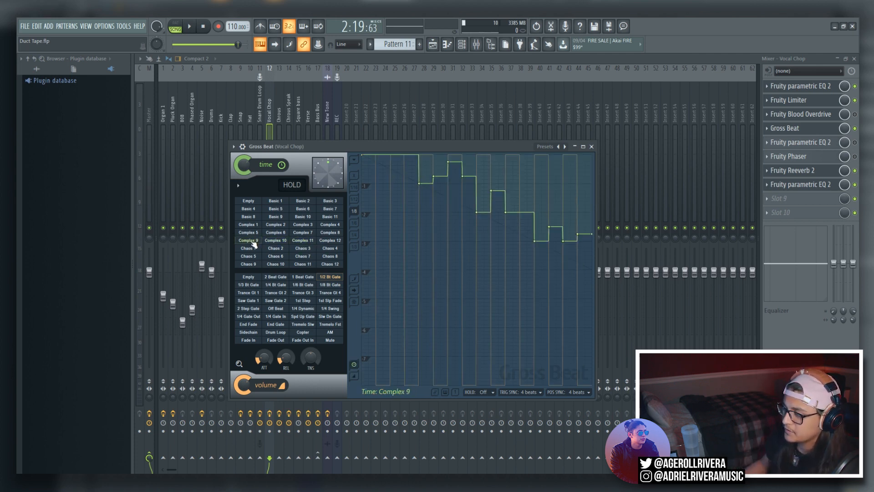
{"action": "key", "text": "space"}
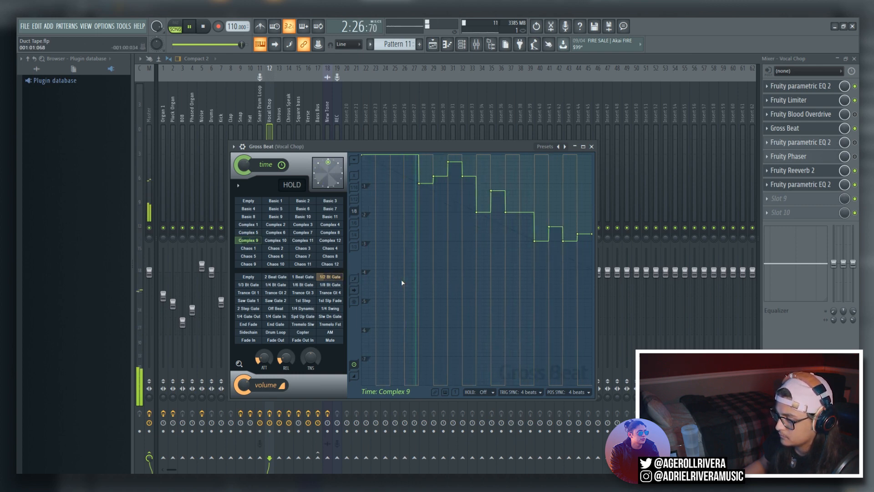
{"action": "key", "text": "space"}
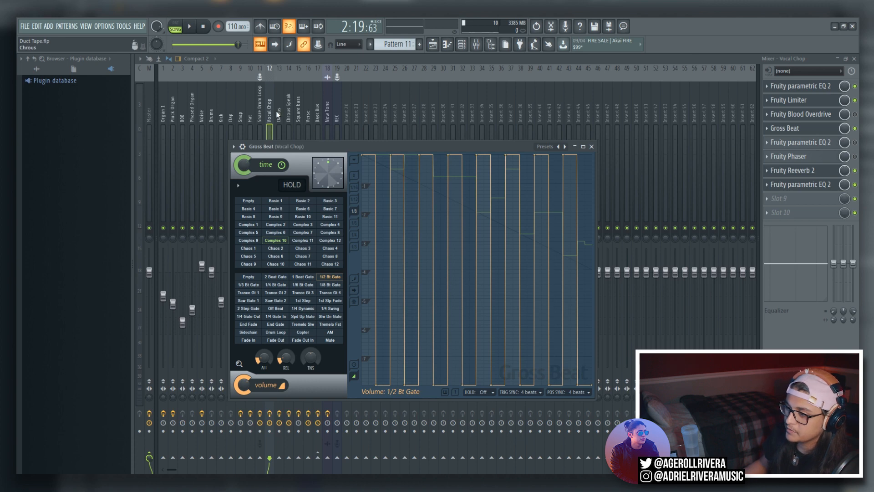
Step: Set Gross Beat's volume and time presets to Empty, draw a time envelope dropping one division on beats 2 and 4, and audition it
{"action": "left_click", "coordinate": [248, 277]}
{"action": "left_click", "coordinate": [248, 201]}
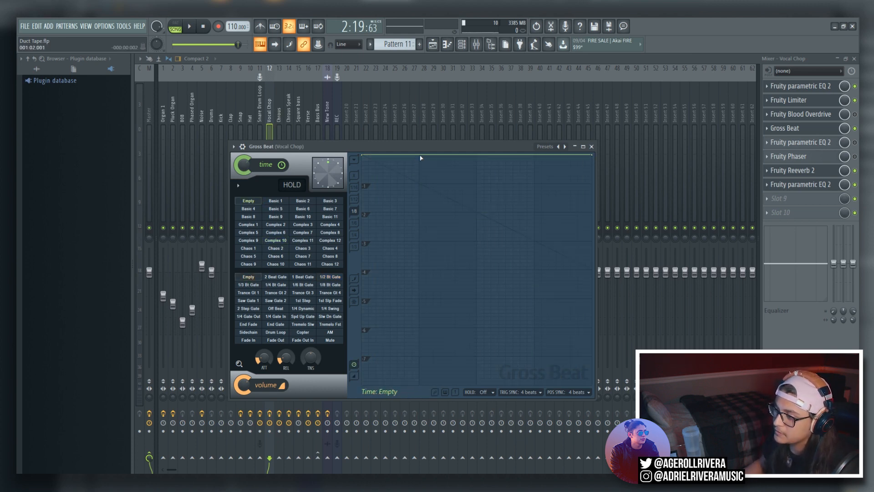
{"action": "right_click", "coordinate": [534, 177]}
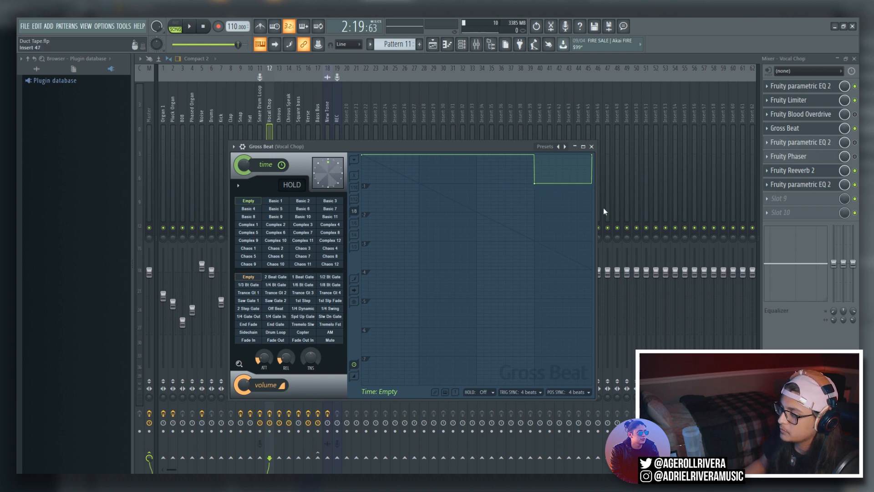
{"action": "right_click", "coordinate": [419, 184]}
{"action": "right_click", "coordinate": [476, 155]}
{"action": "key", "text": "space"}
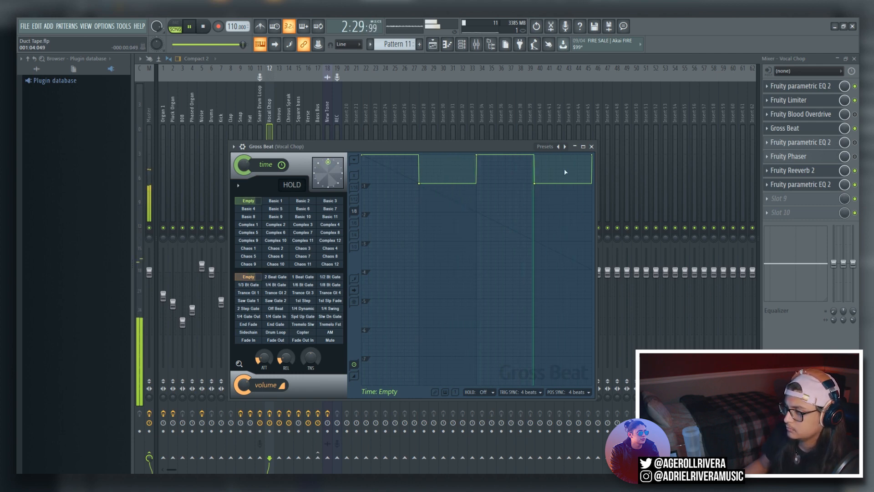
Step: Stop playback and set Gross Beat back to the Complex 10 time preset with the 1/2 Bt Gate volume preset
{"action": "key", "text": "space"}
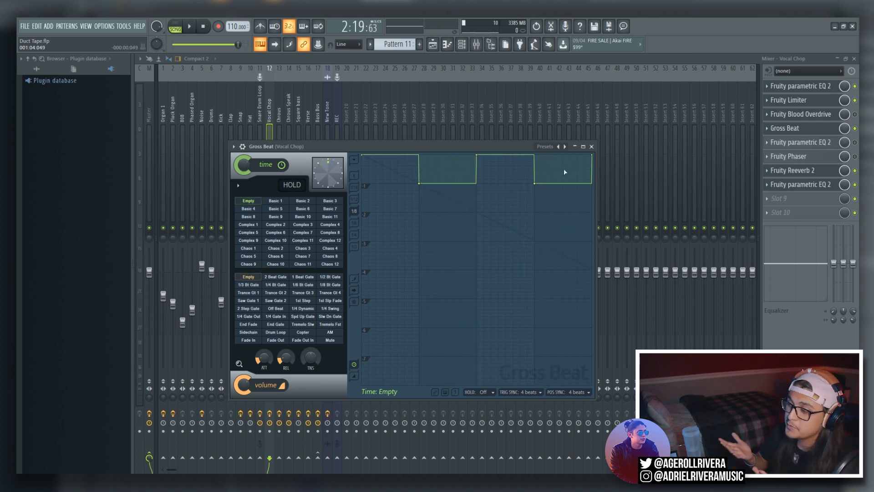
{"action": "left_click", "coordinate": [328, 285]}
{"action": "left_click", "coordinate": [330, 277]}
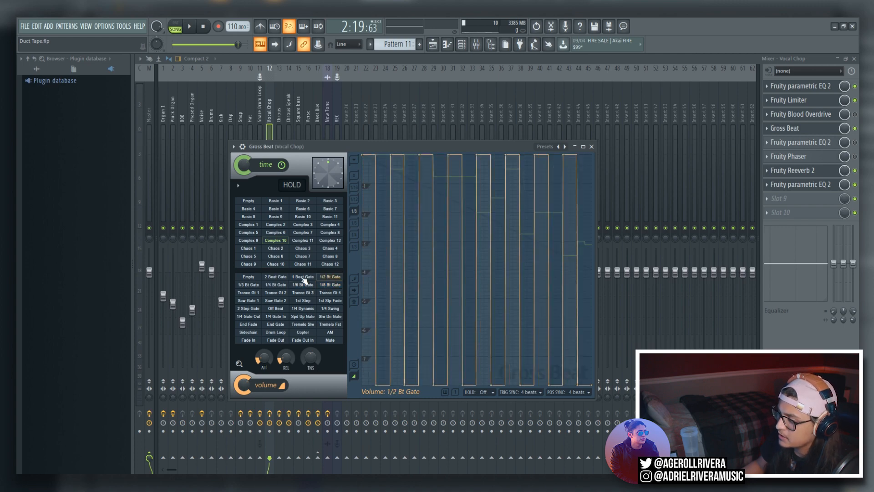
Step: Select the Vocal Chop mixer track and unsolo Track 10 in the playlist so all tracks play
{"action": "left_click", "coordinate": [270, 117]}
{"action": "key", "text": "F5"}
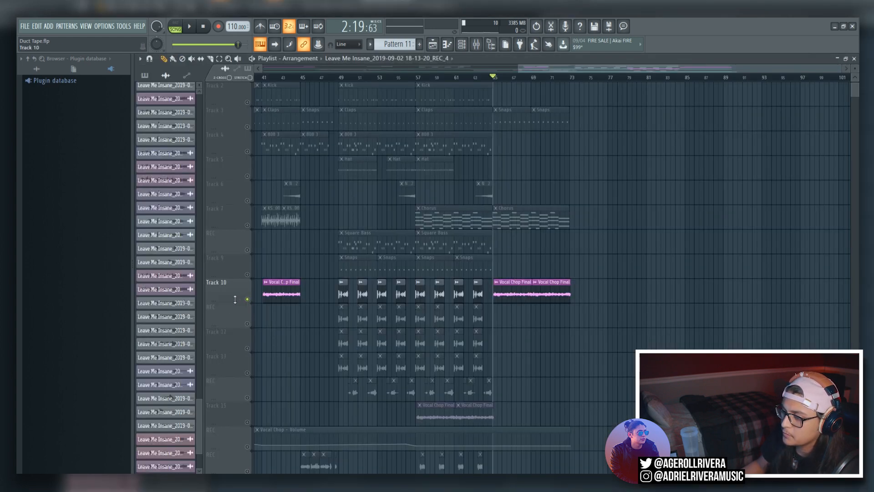
{"action": "right_click", "coordinate": [247, 299]}
{"action": "right_click", "coordinate": [247, 299]}
{"action": "key", "text": "F9"}
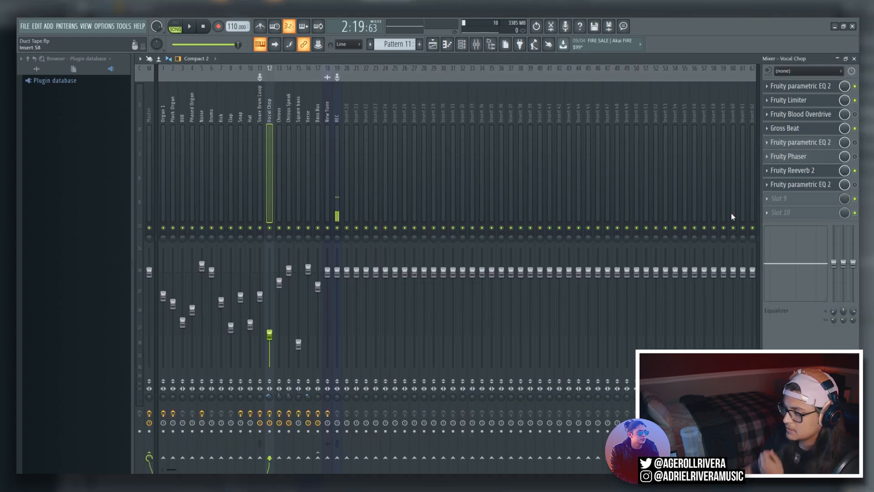
Step: Audition the Vocal Chop Final clips from bar 65 within the full arrangement, view the mixer levels, and stop playback
{"action": "key", "text": "F5"}
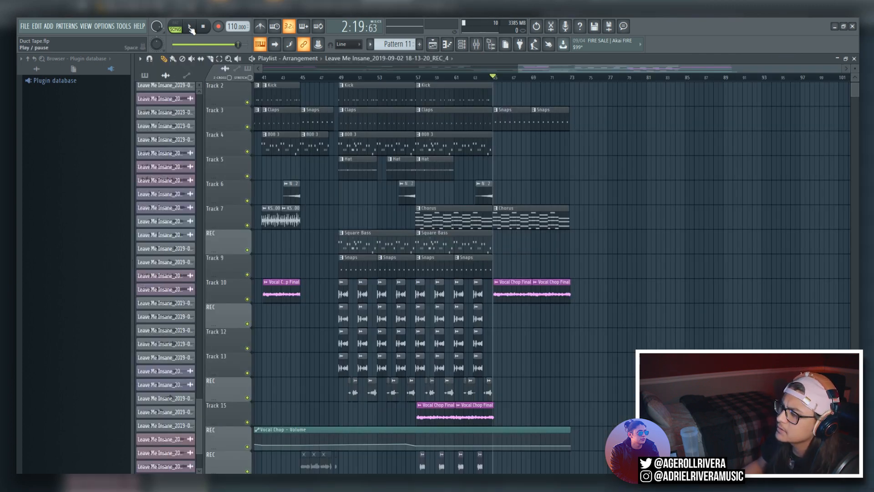
{"action": "left_click", "coordinate": [190, 27]}
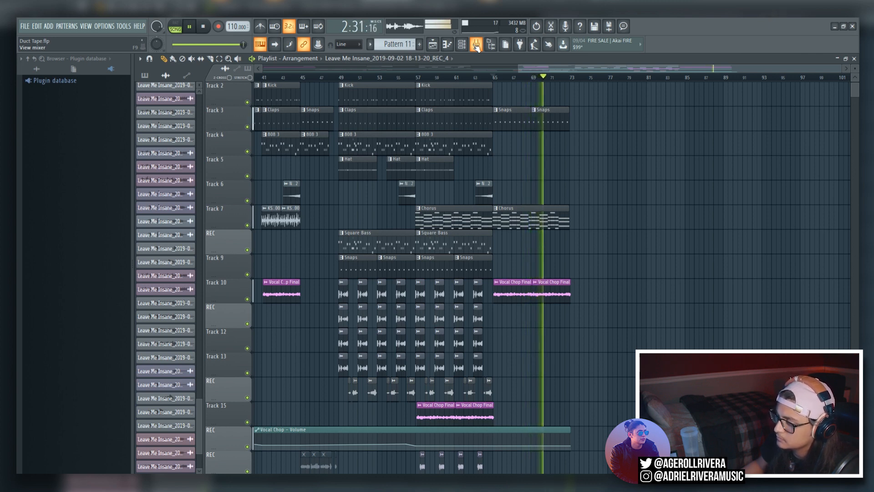
{"action": "left_click", "coordinate": [476, 44]}
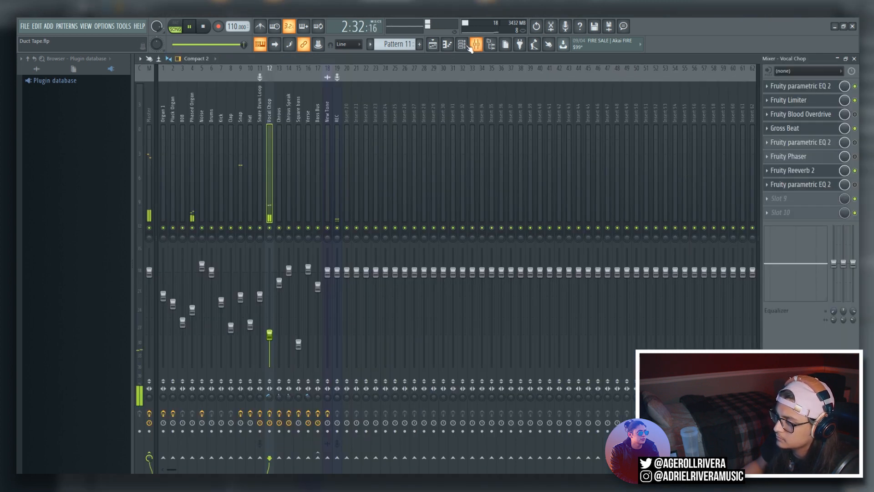
{"action": "left_click", "coordinate": [204, 26]}
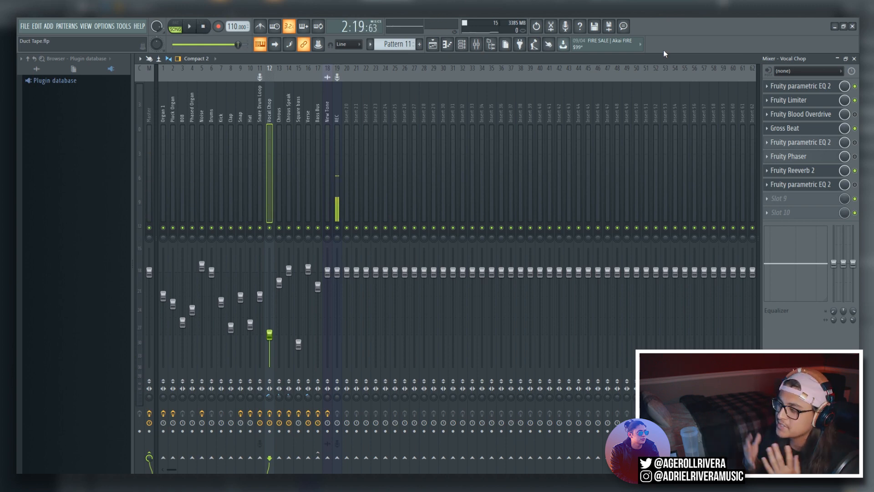